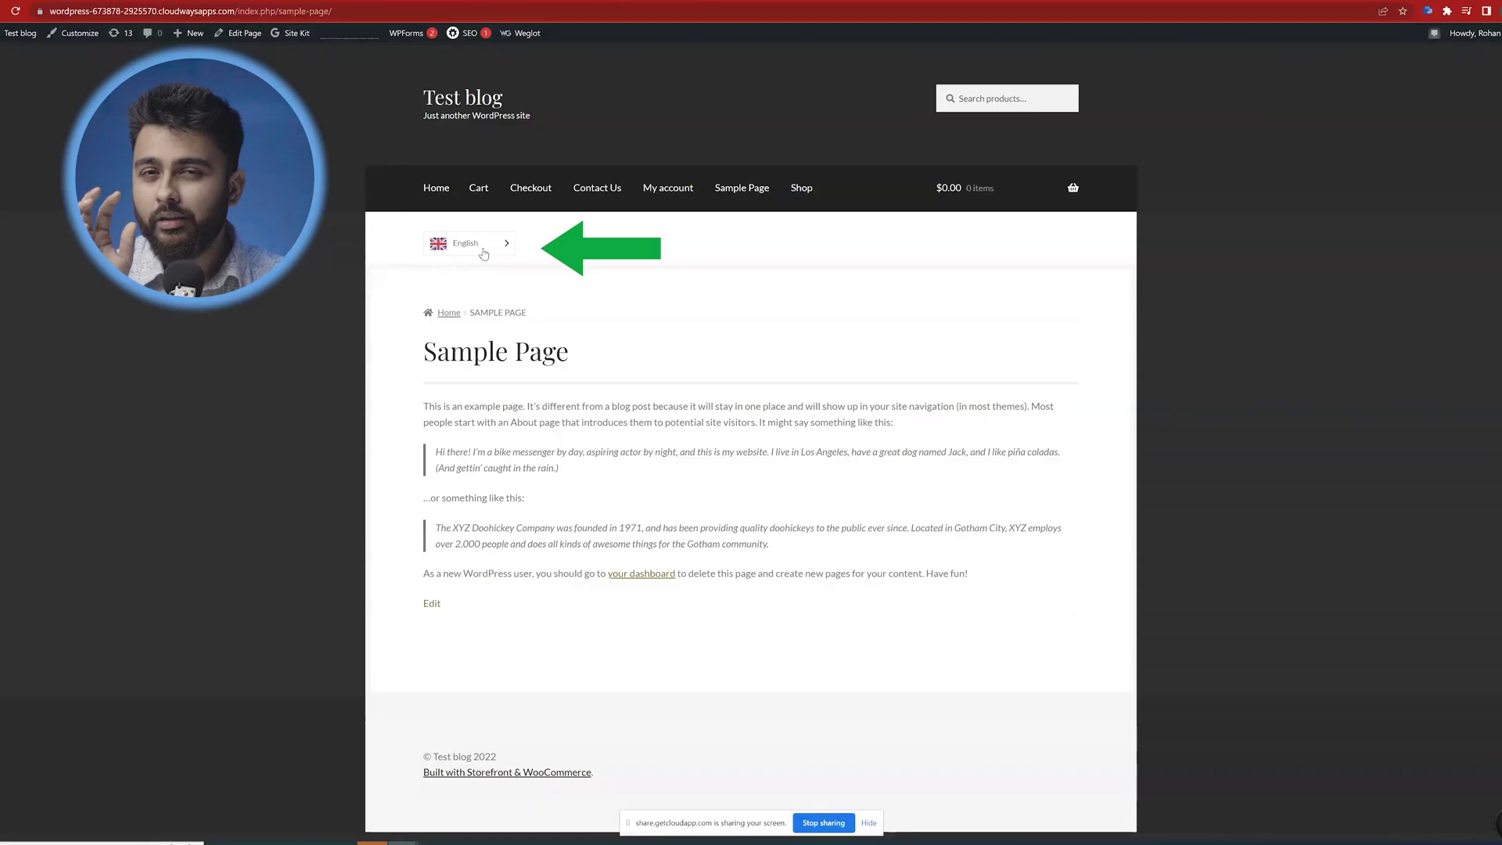
Switch the Sample Page to Español with the Weglot language switcher.
left_click(467, 268)
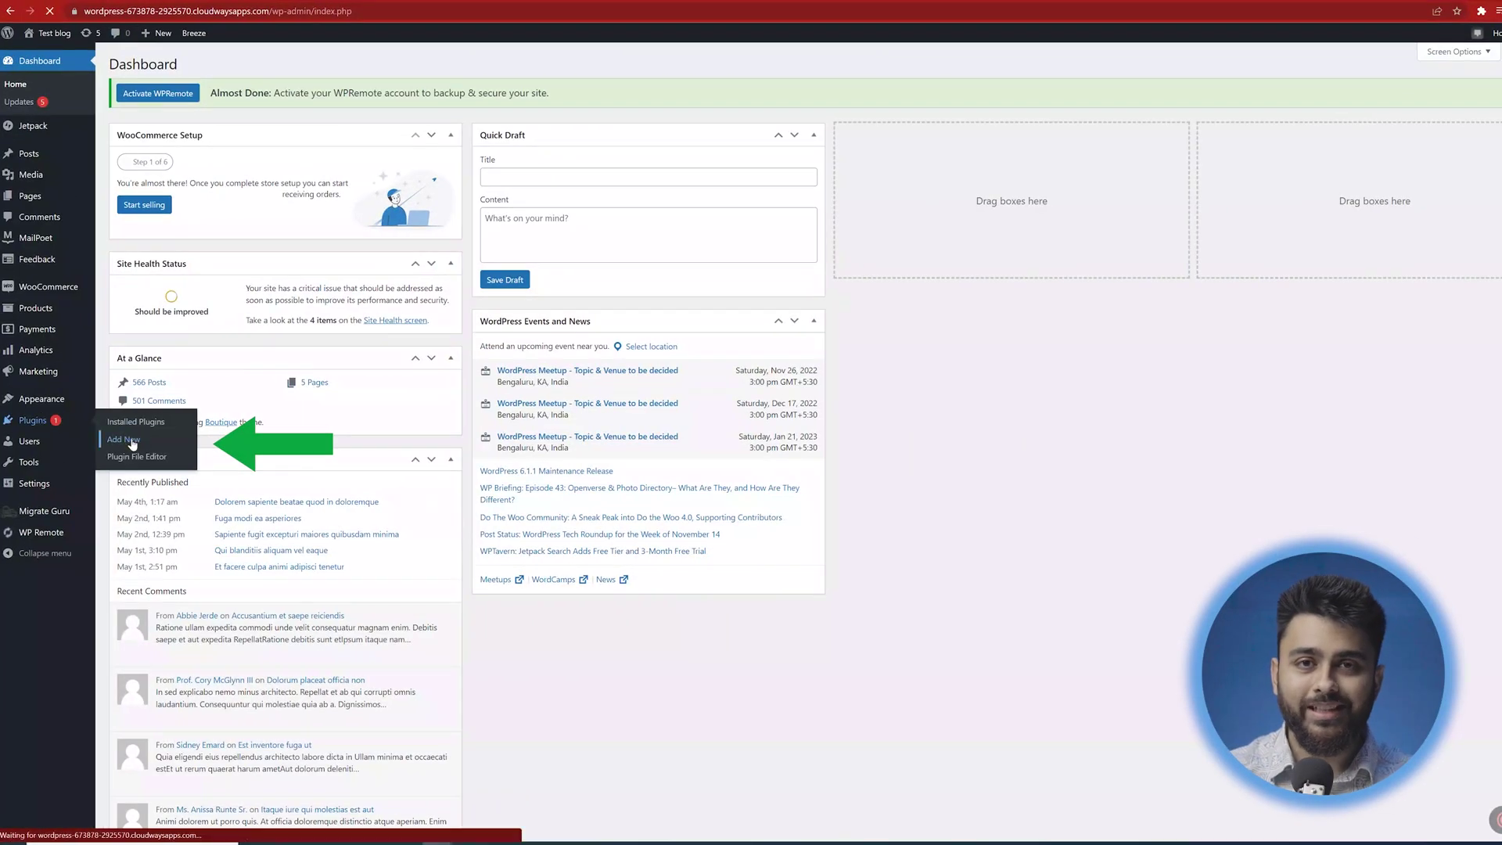
Search the plugin directory for 'Gtranslate' and install the GTranslate plugin.
left_click(133, 433)
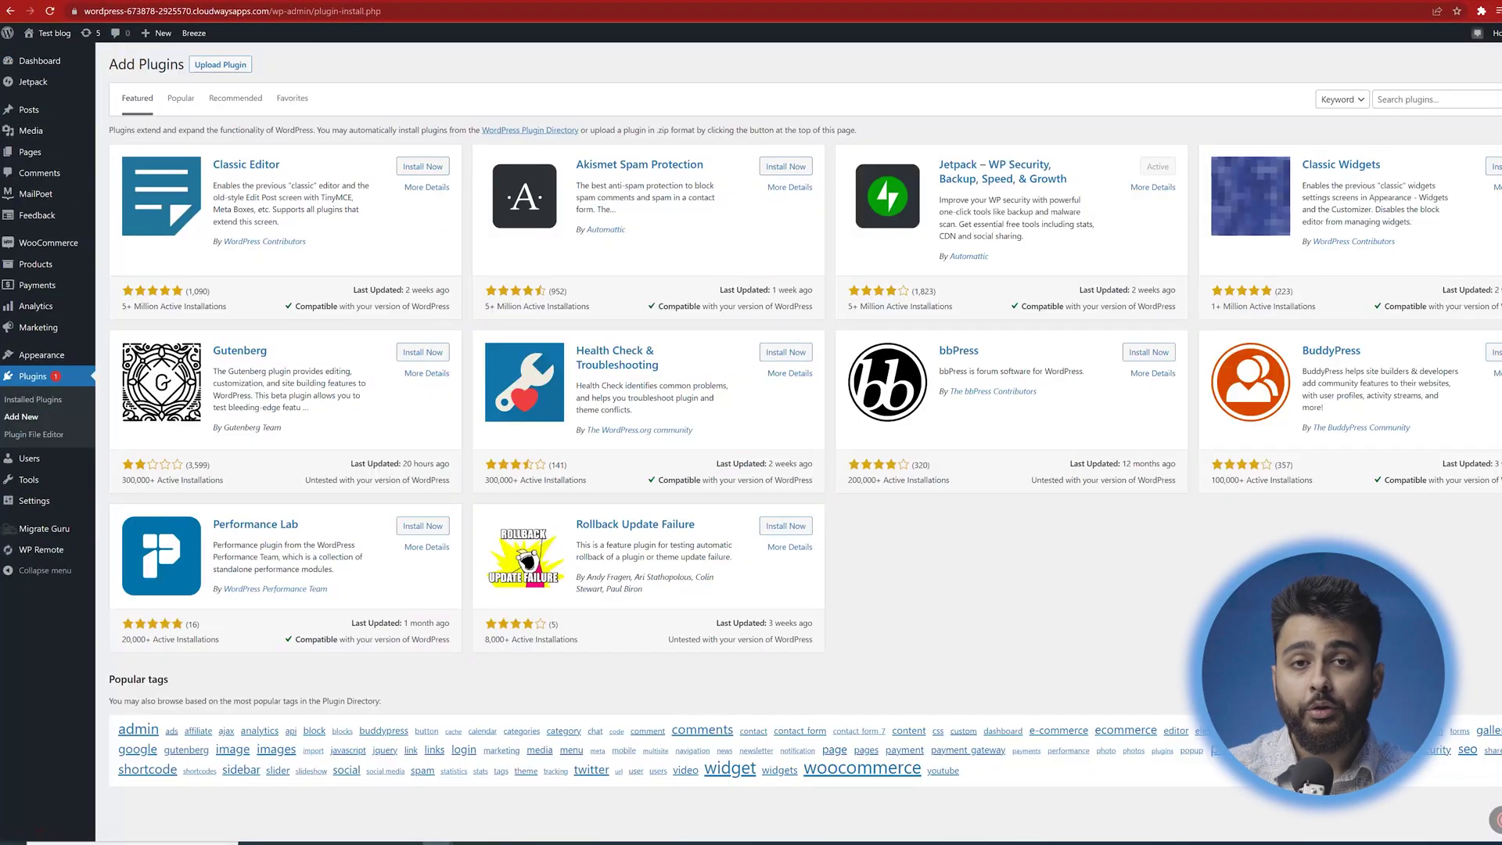
type("Gtranslate")
left_click(416, 168)
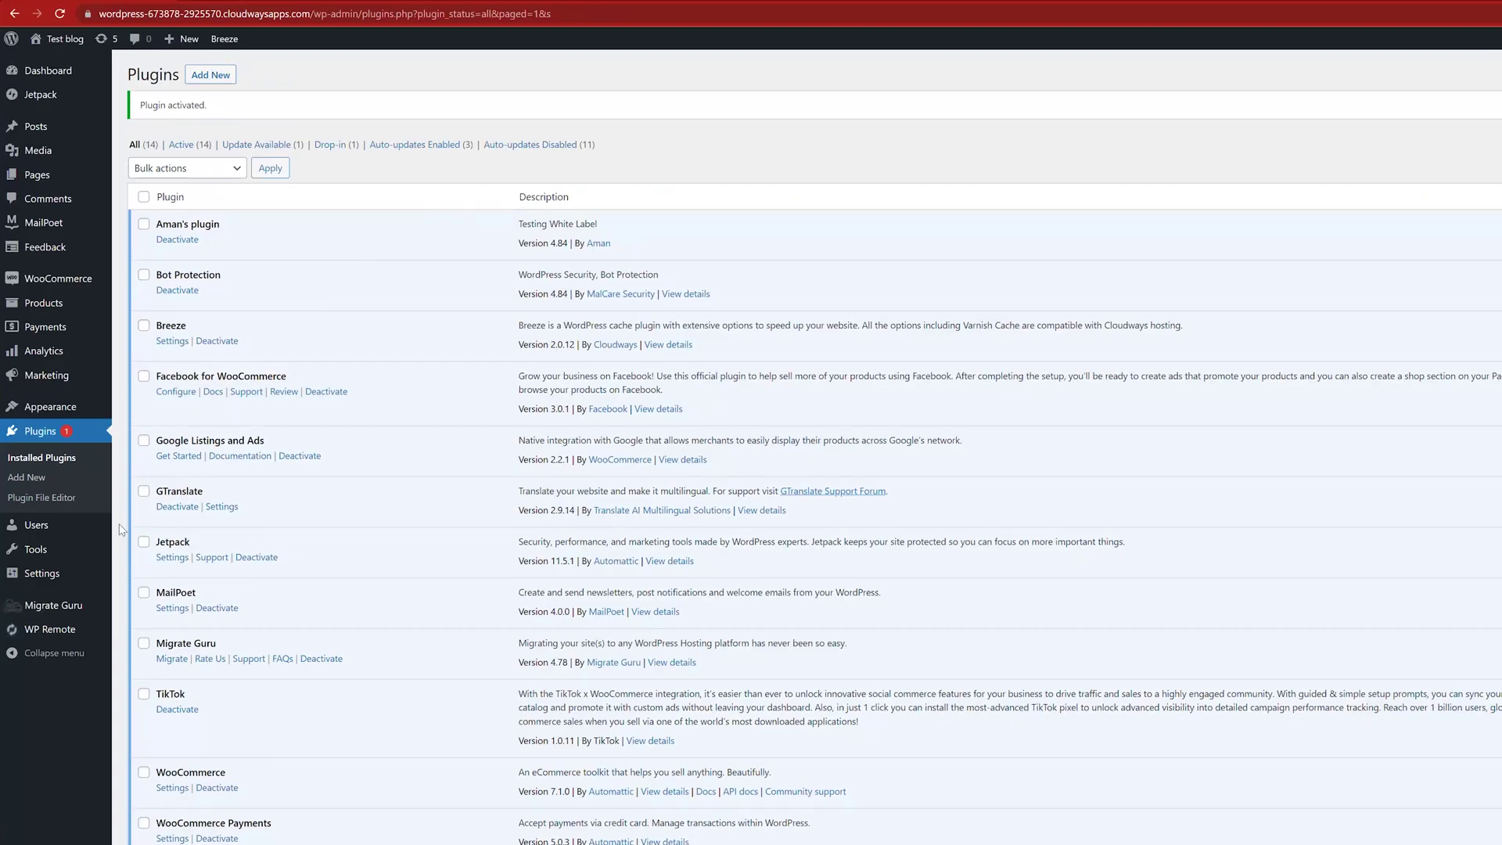
mouse_move(47, 581)
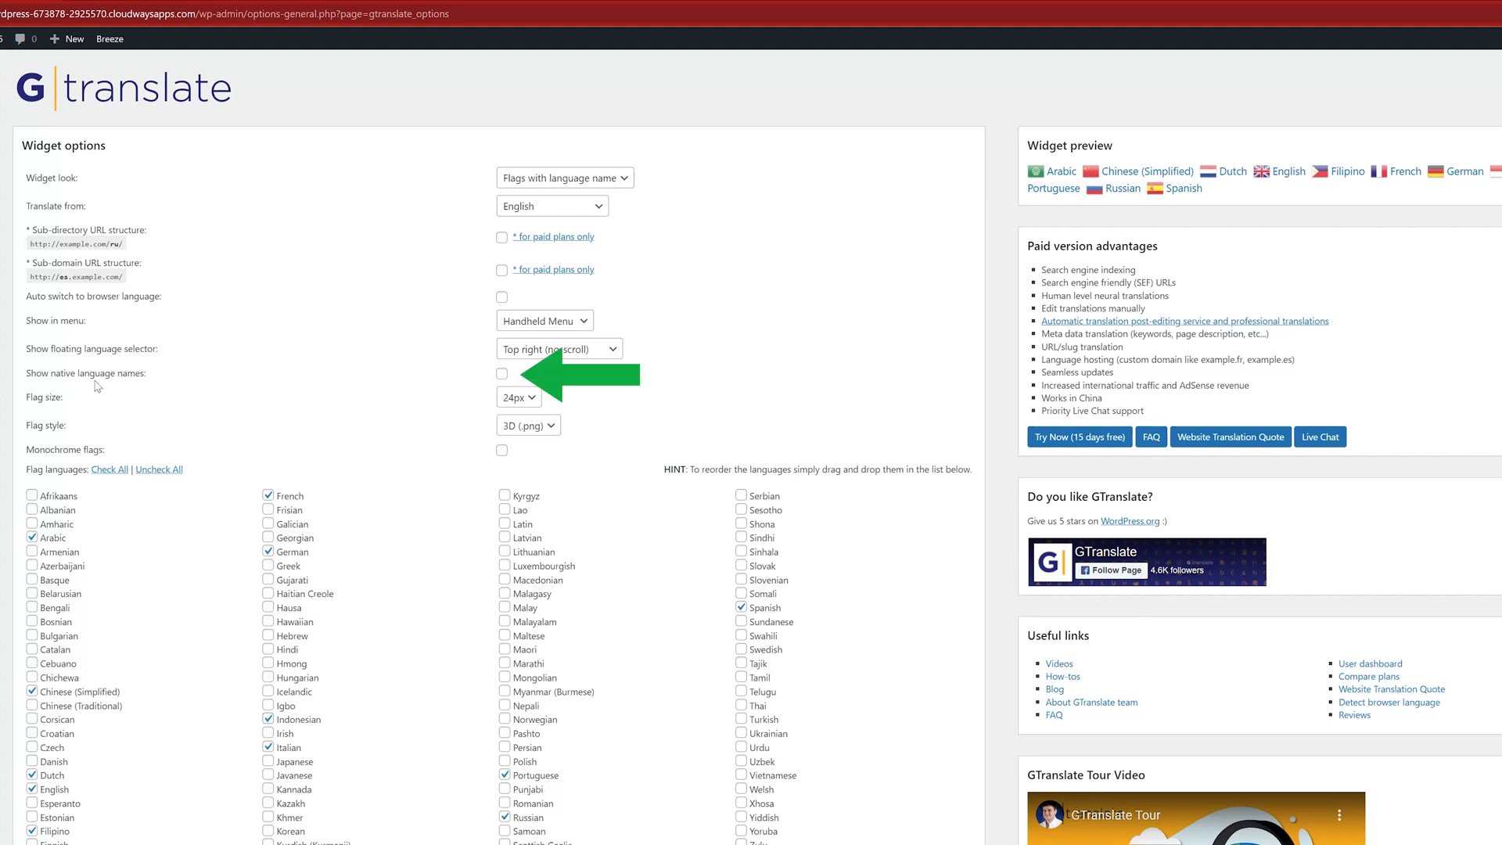
Enable GTranslate's 'Show native language names' option and save the changes.
left_click(501, 375)
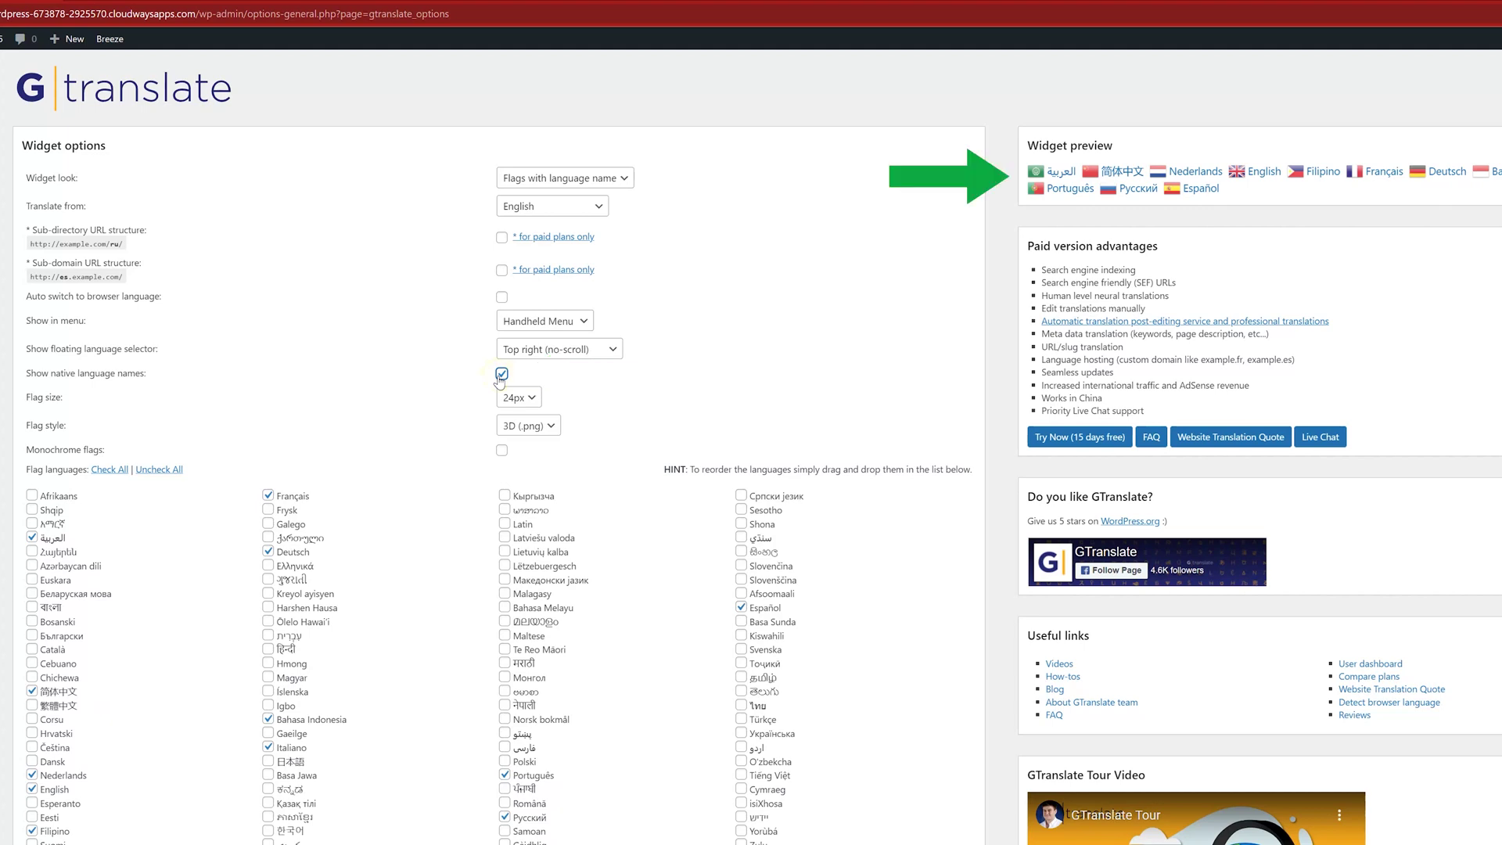
scroll(371, 585, "down", 10)
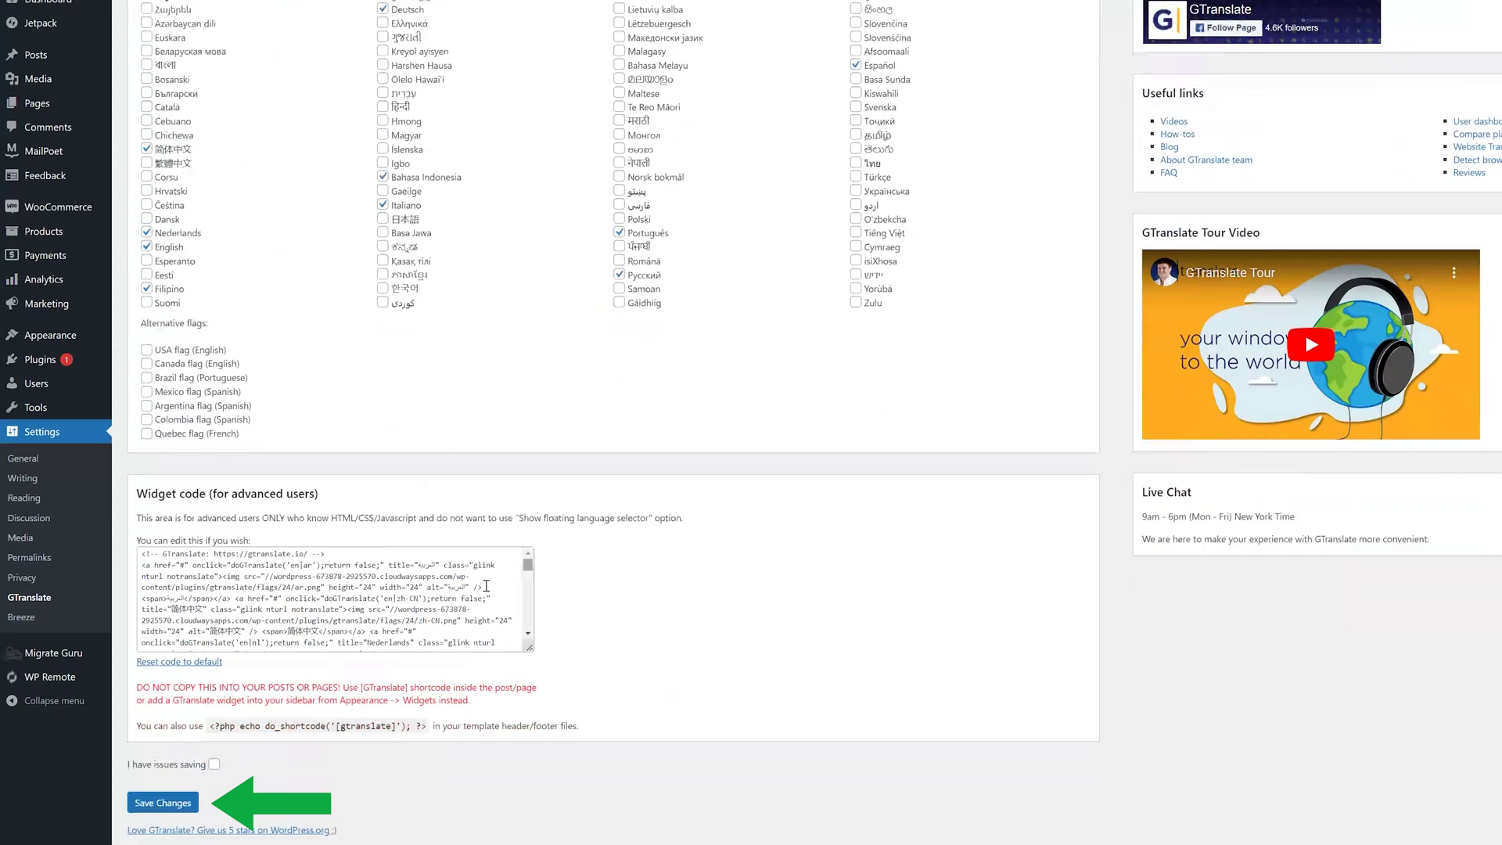
left_click(170, 803)
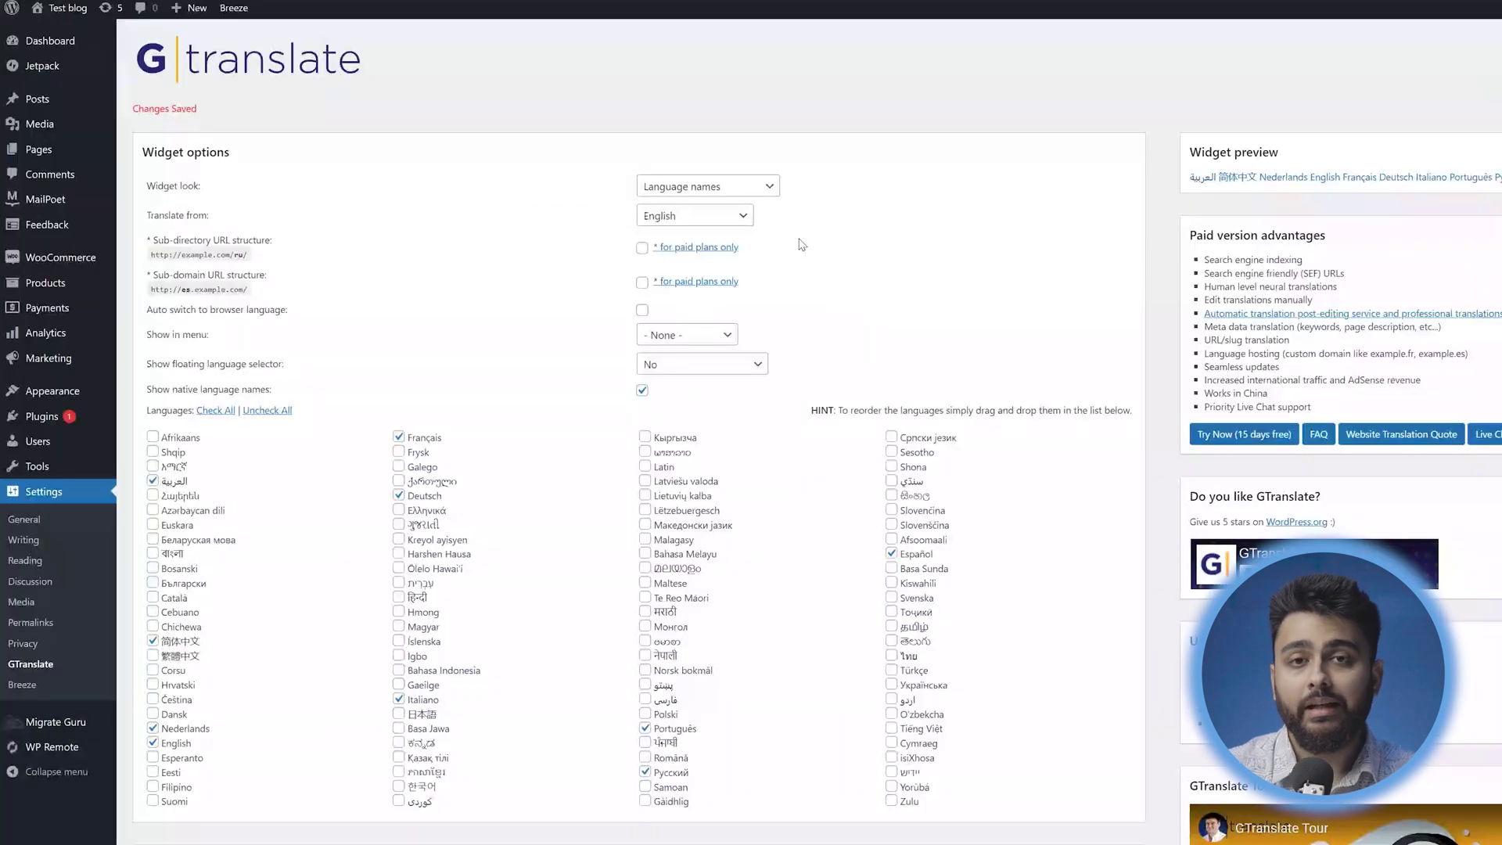
Set the GTranslate widget look to 'Flags with language name' and save.
left_click(763, 187)
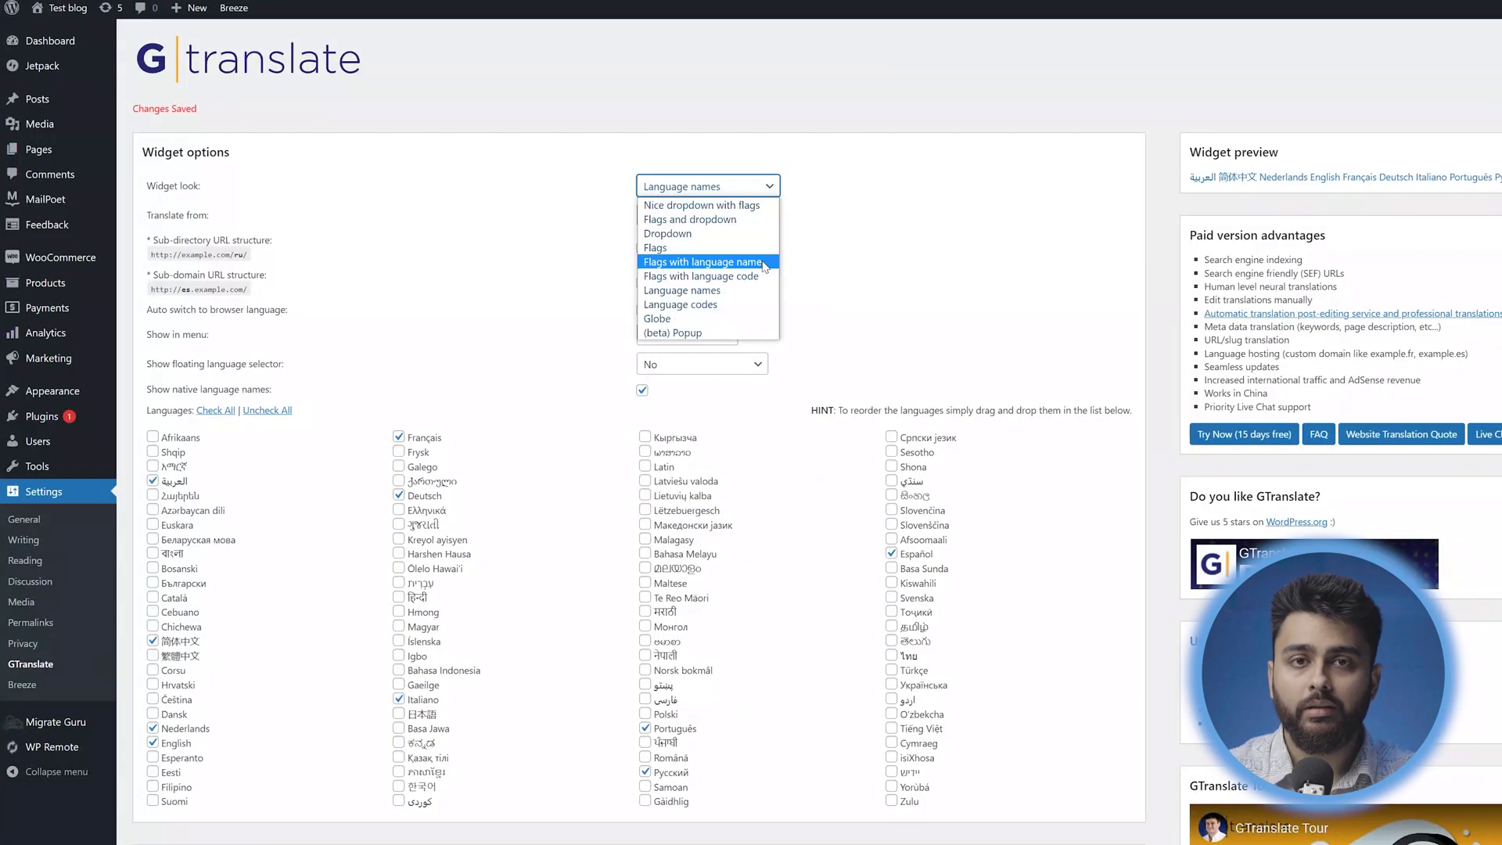
left_click(763, 263)
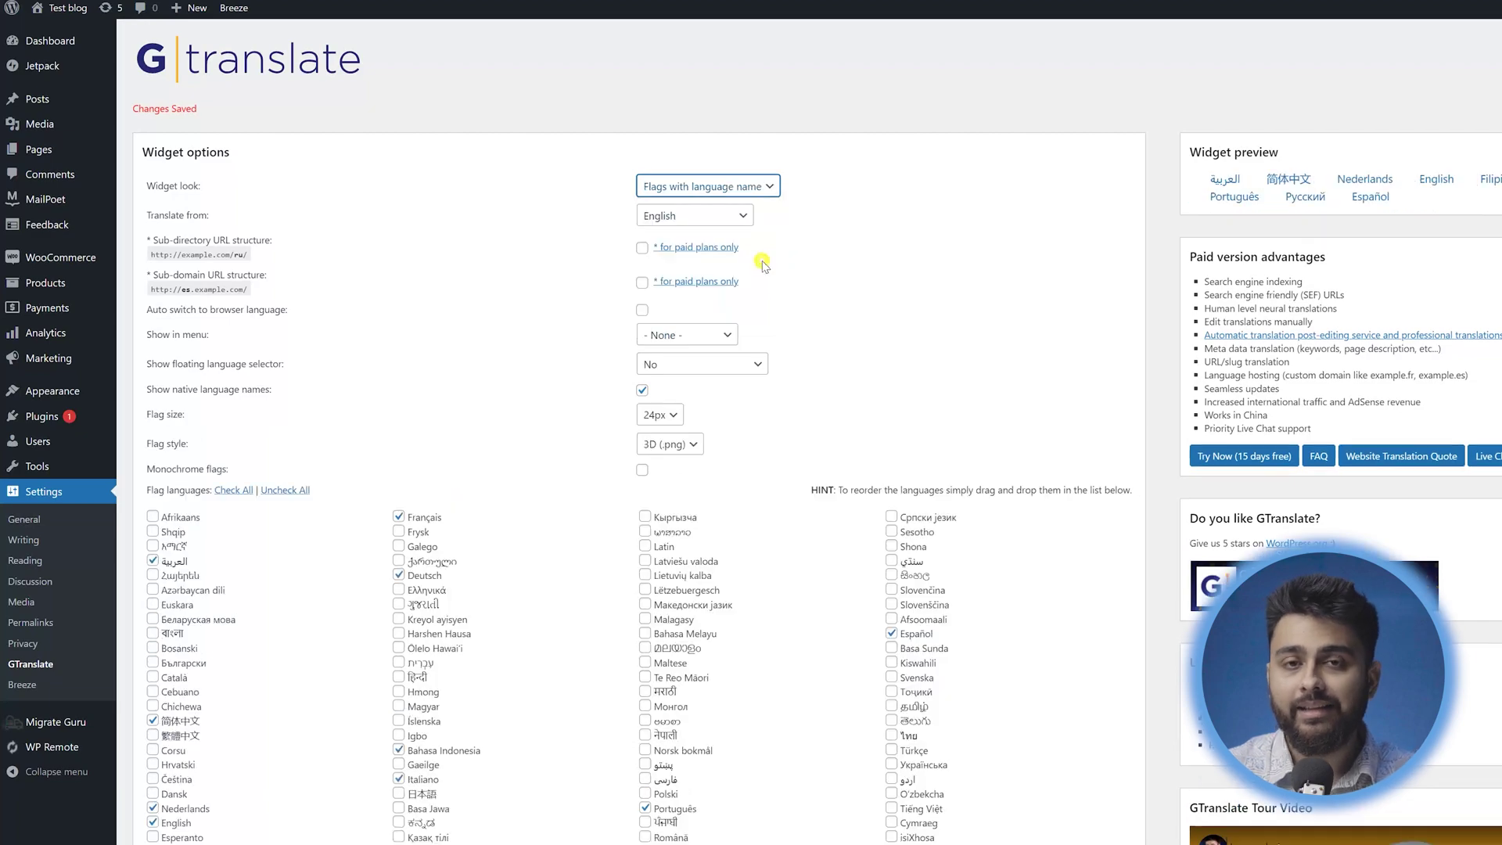
scroll(821, 292, "down", 7)
left_click(152, 789)
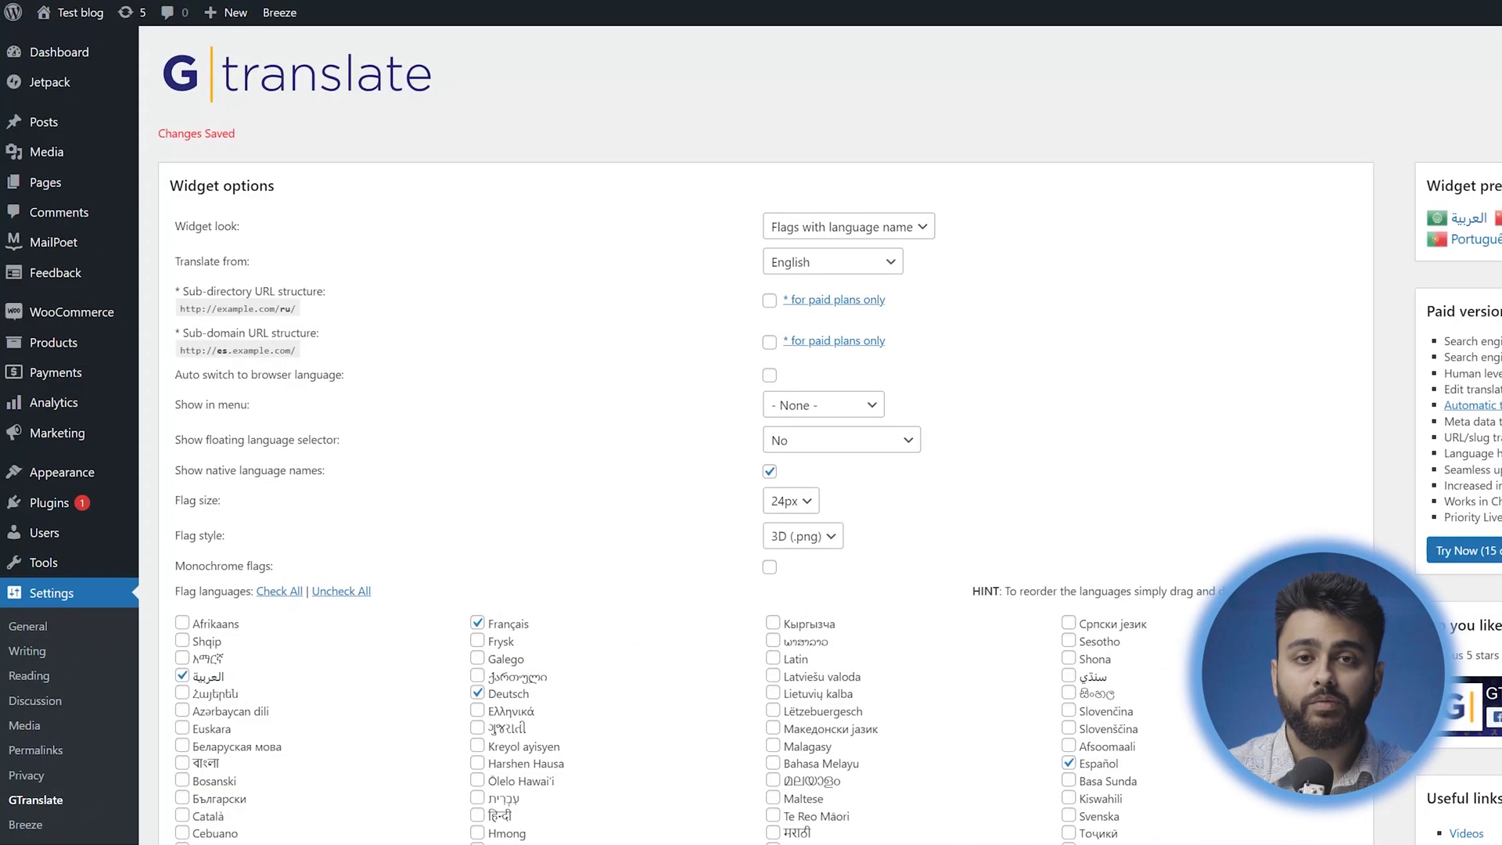
Place the language switcher in the Primary Menu and save the settings.
left_click(839, 406)
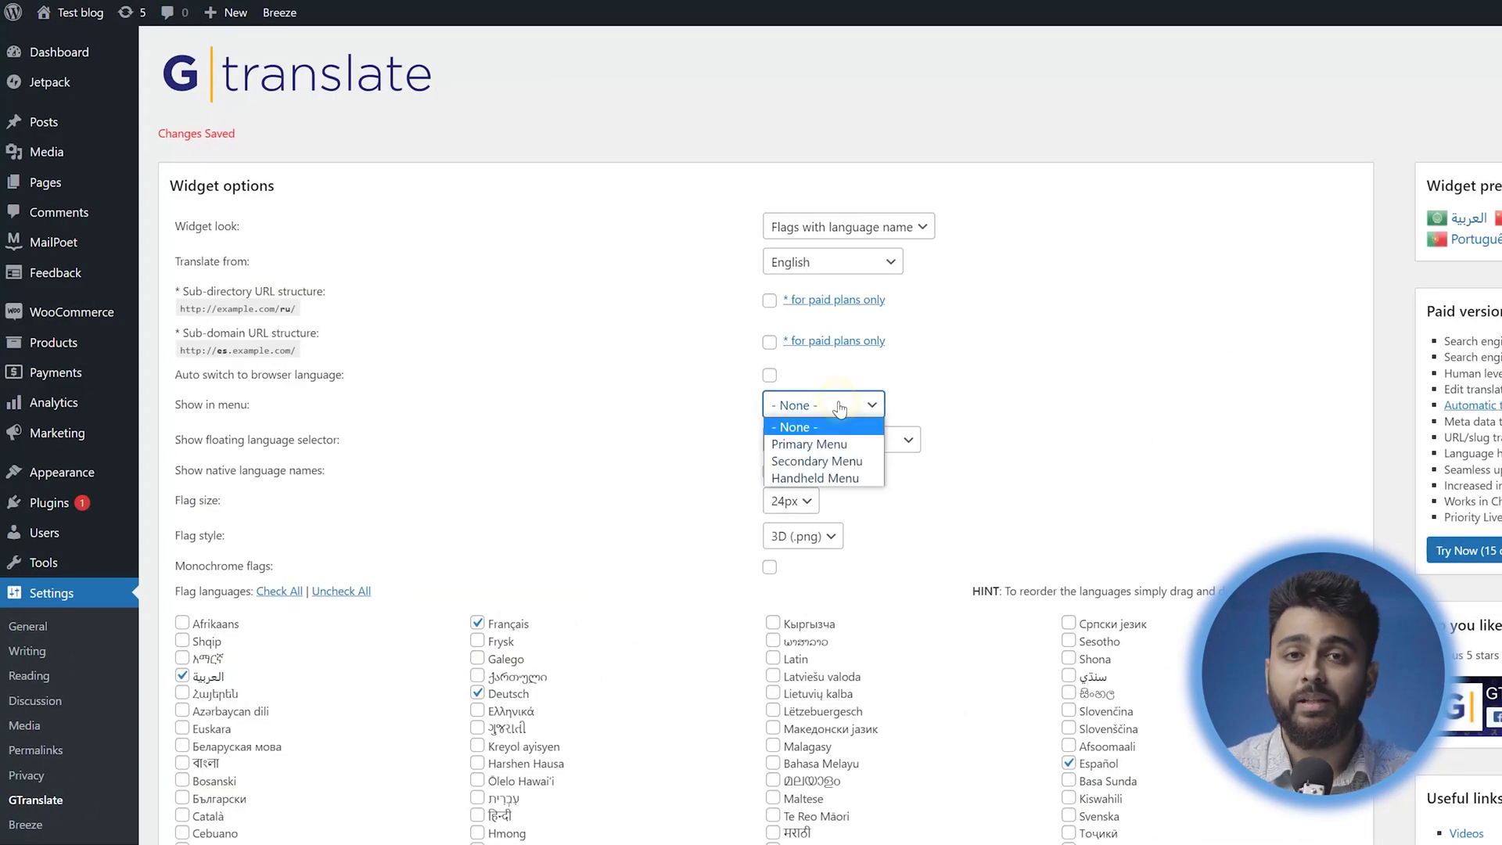
left_click(862, 463)
scroll(977, 423, "down", 10)
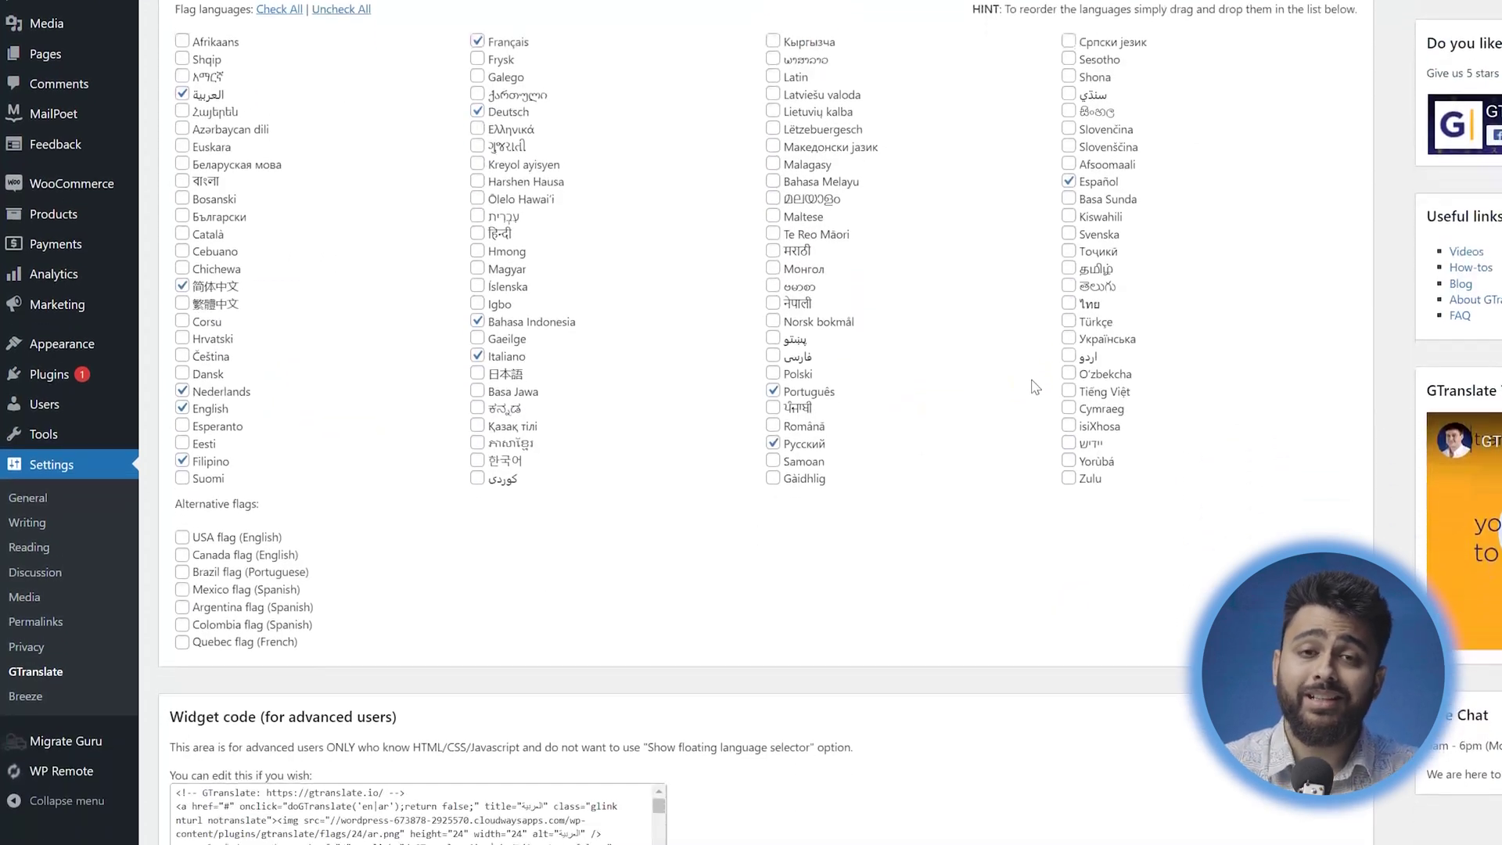
left_click(202, 820)
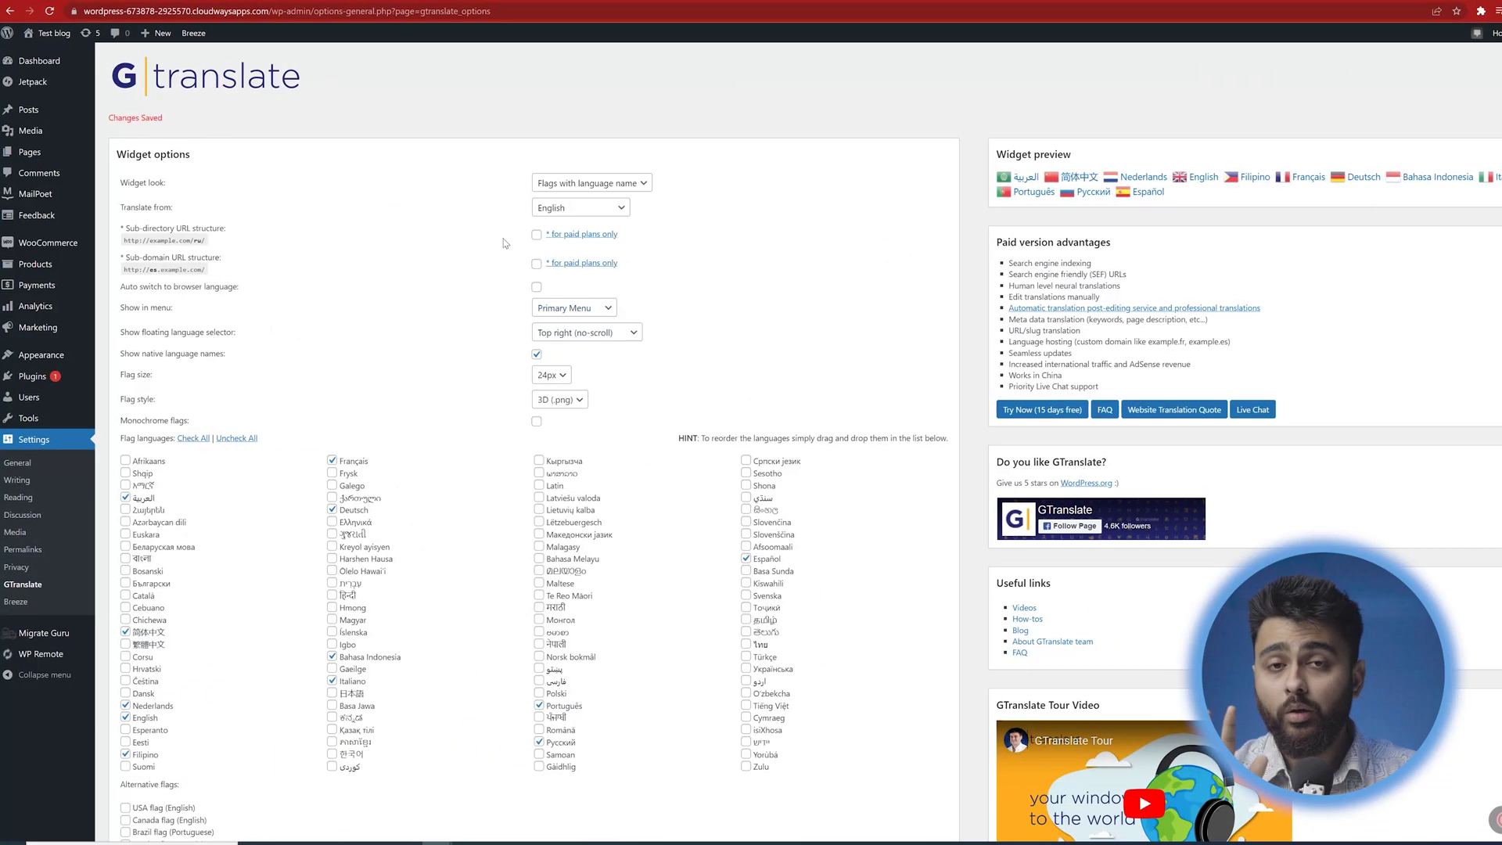
In Appearance > Widgets, drag the Below Header legacy widget into Inactive widgets.
left_click(69, 65)
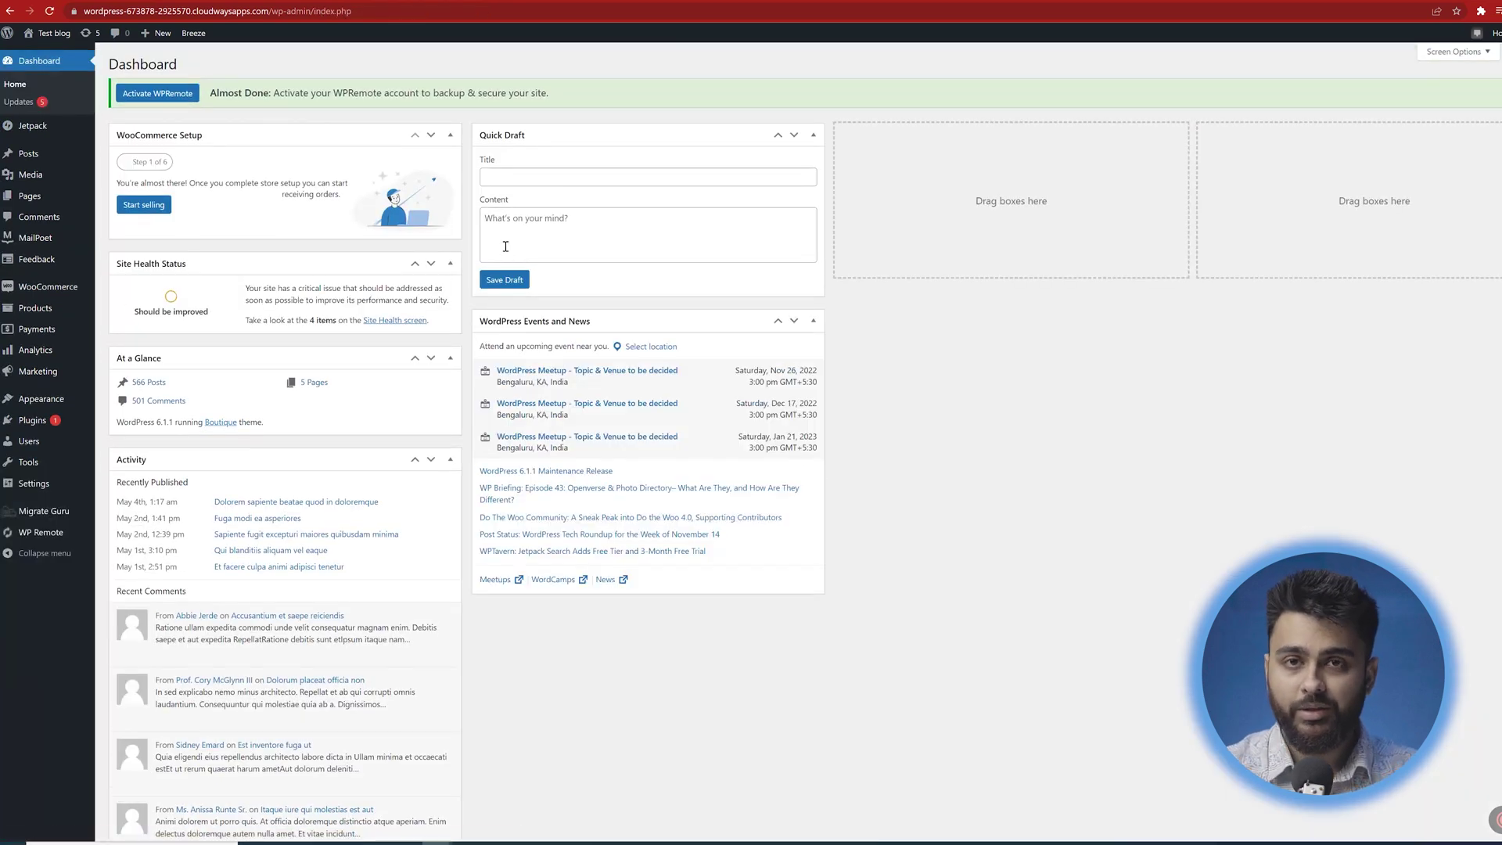
mouse_move(71, 399)
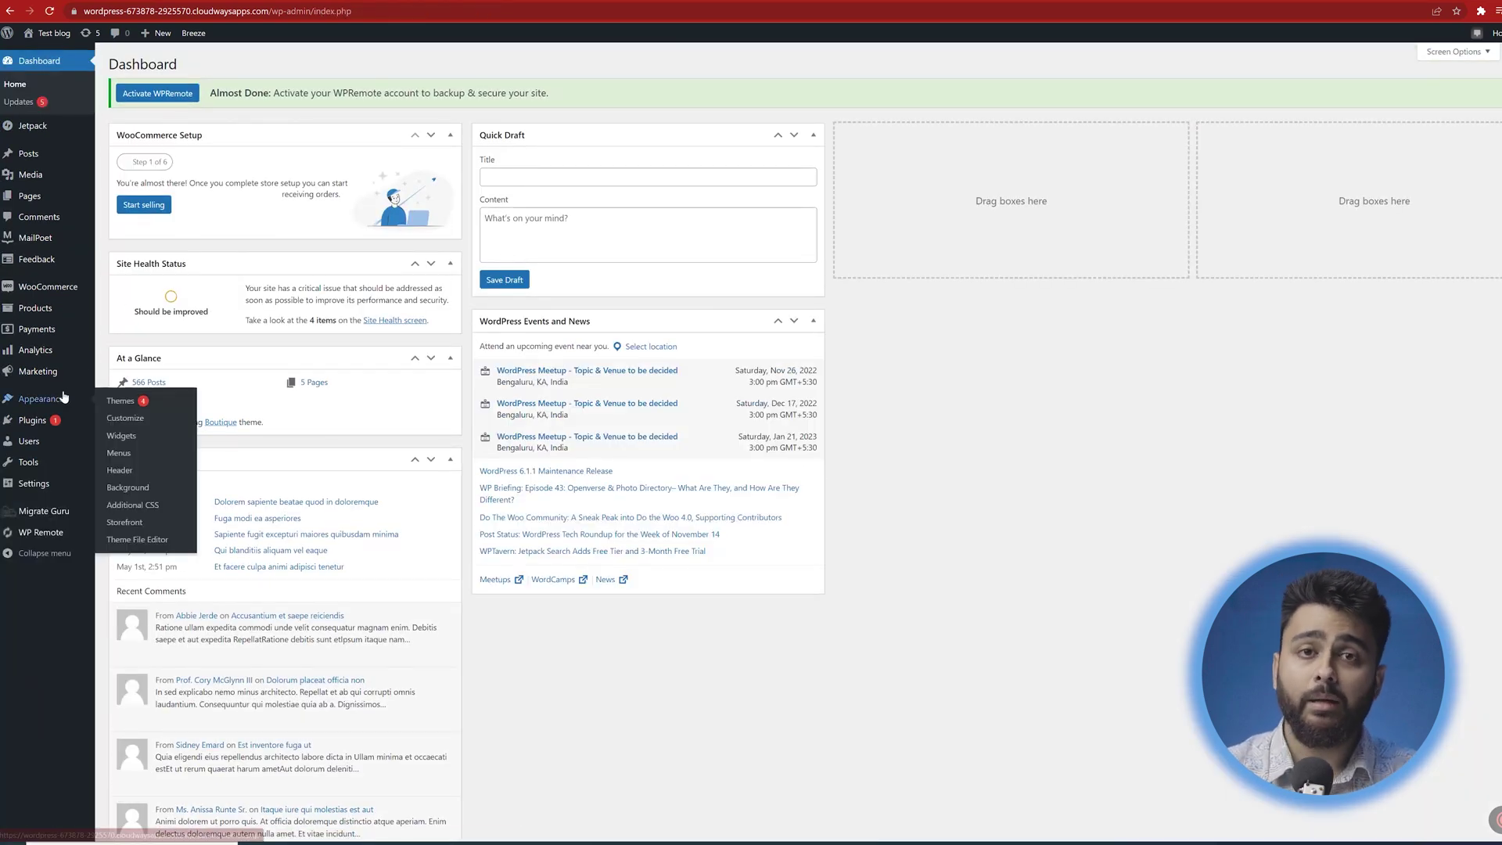
left_click(141, 446)
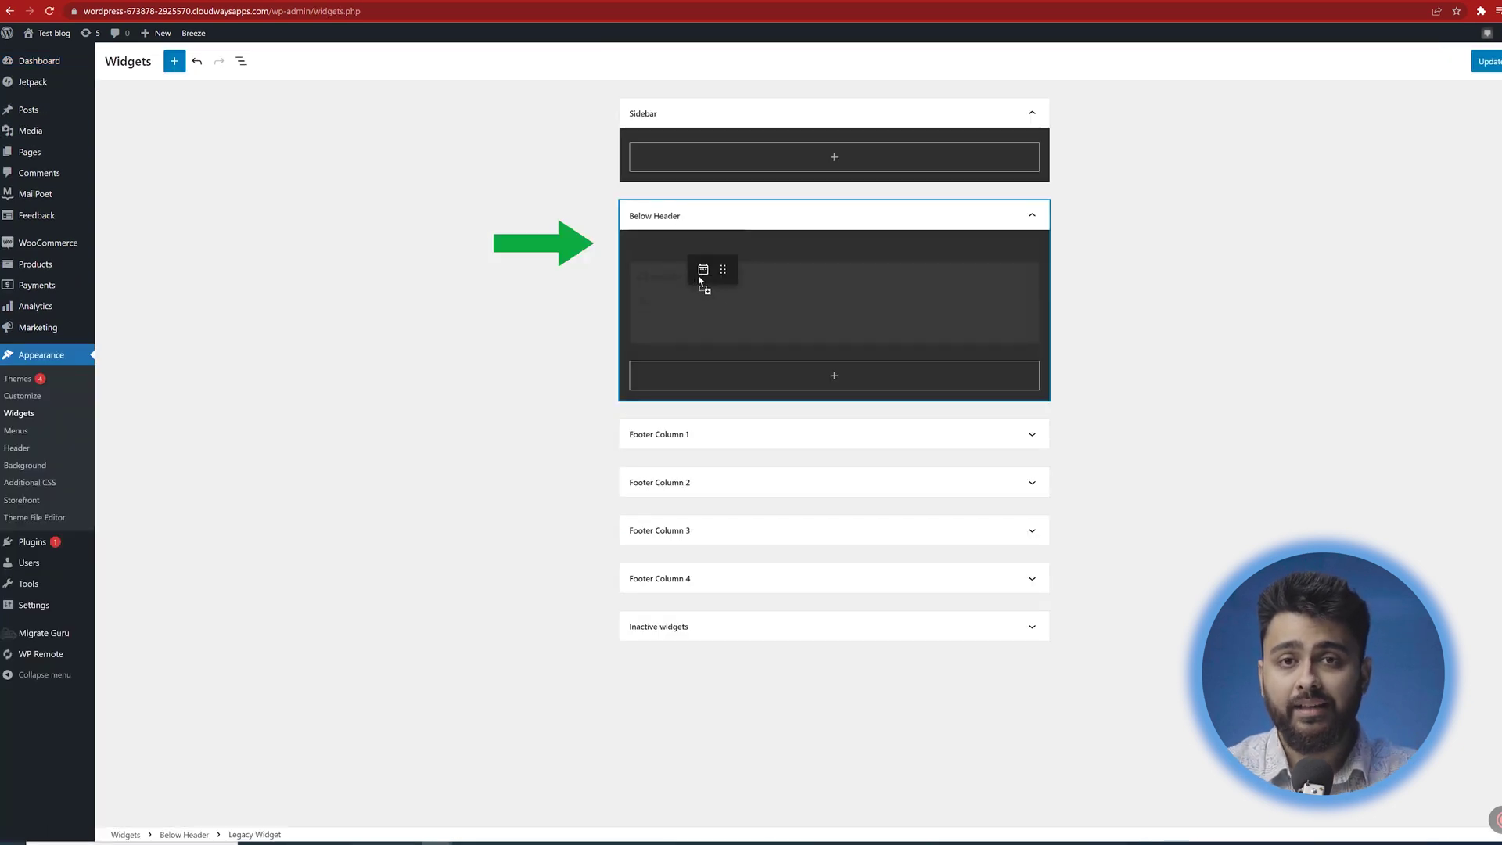
left_click_drag(784, 409, 797, 322)
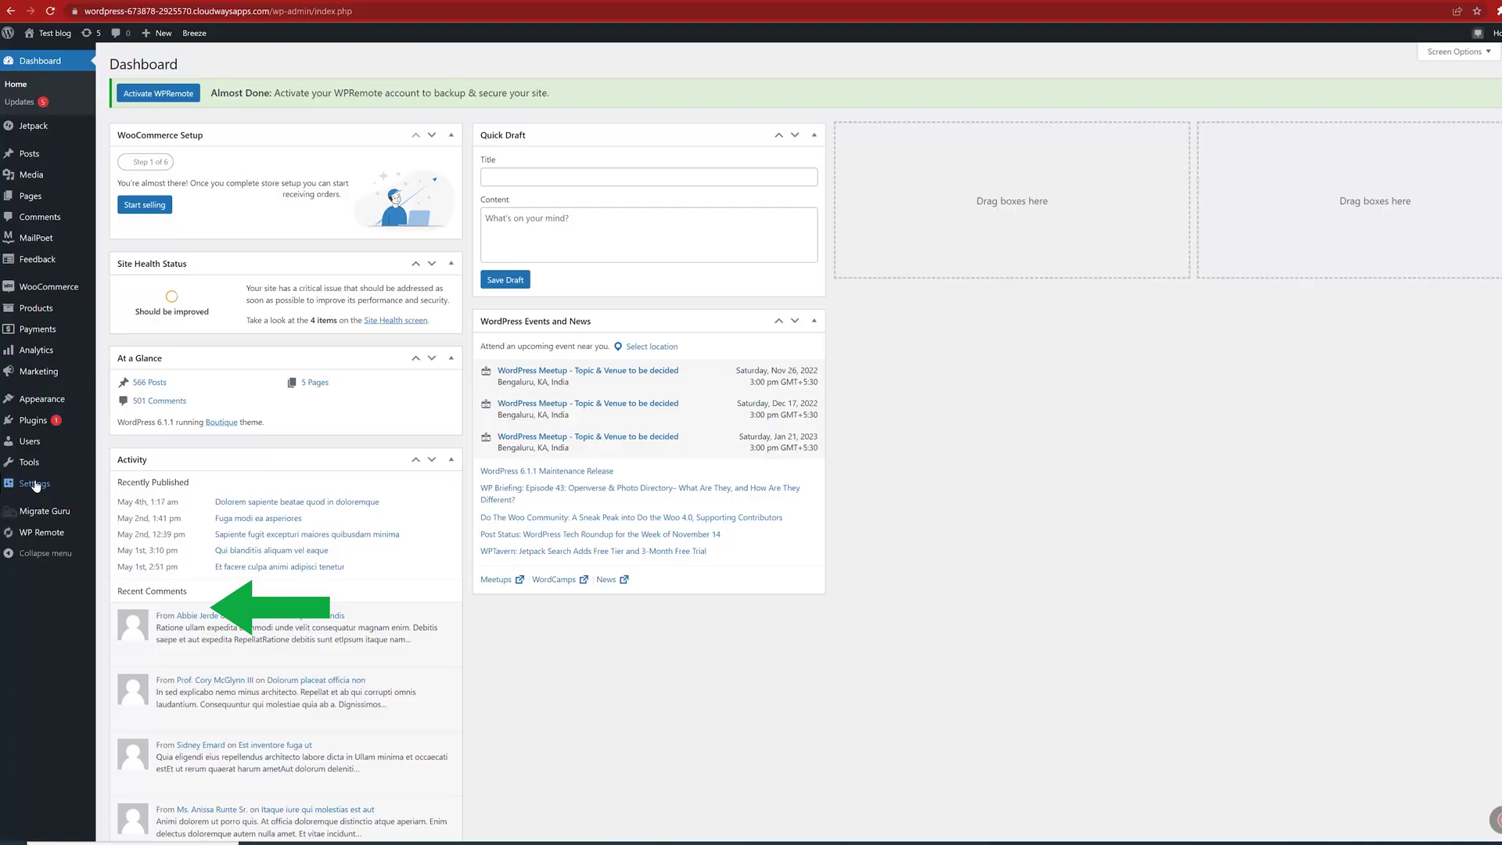
Turn on GTranslate's 'Auto switch to browser language' option and save the settings.
mouse_move(36, 486)
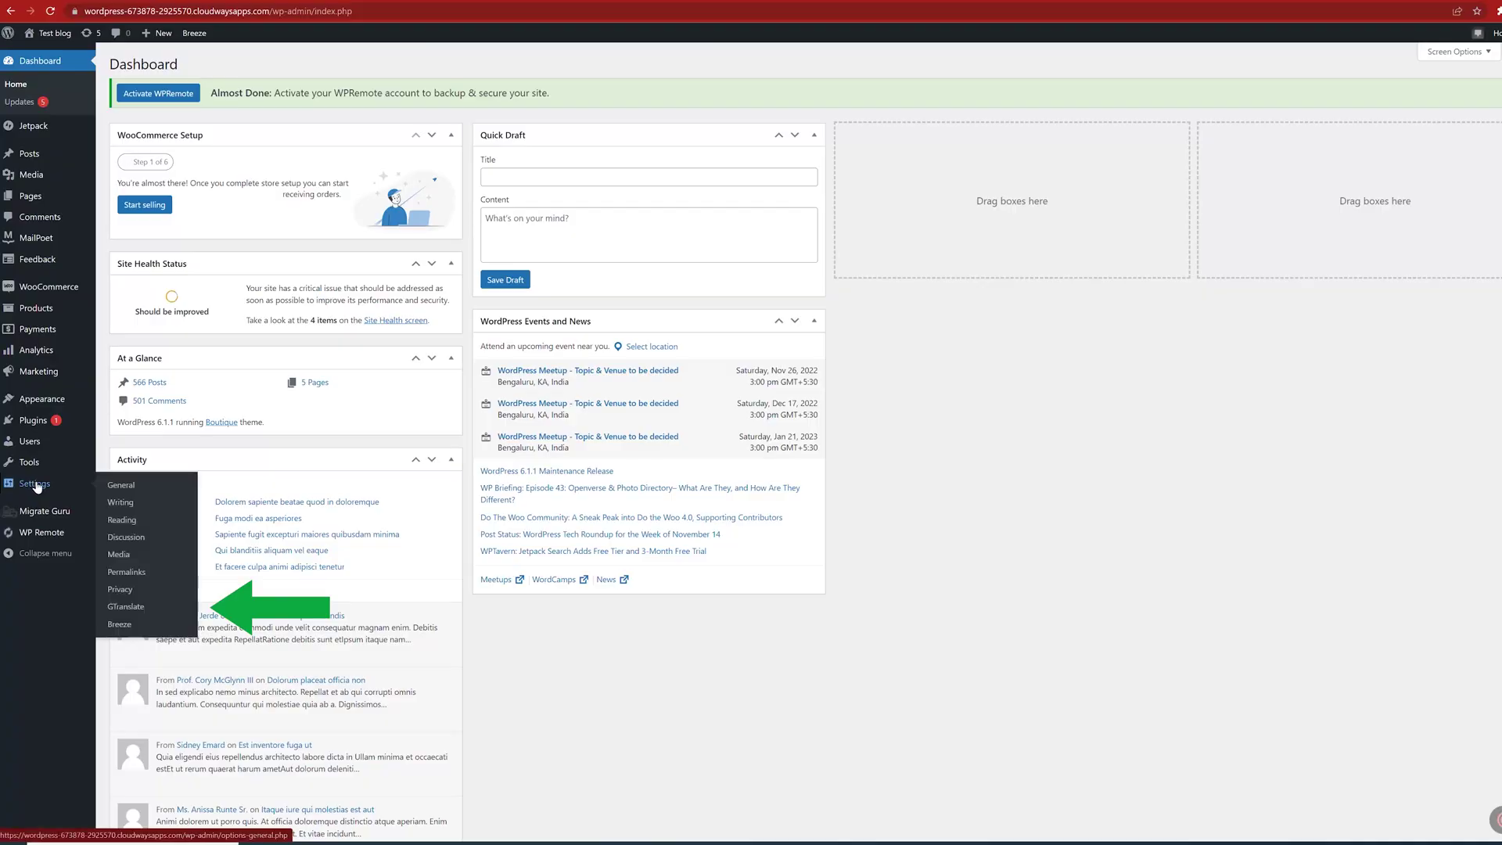
left_click(125, 606)
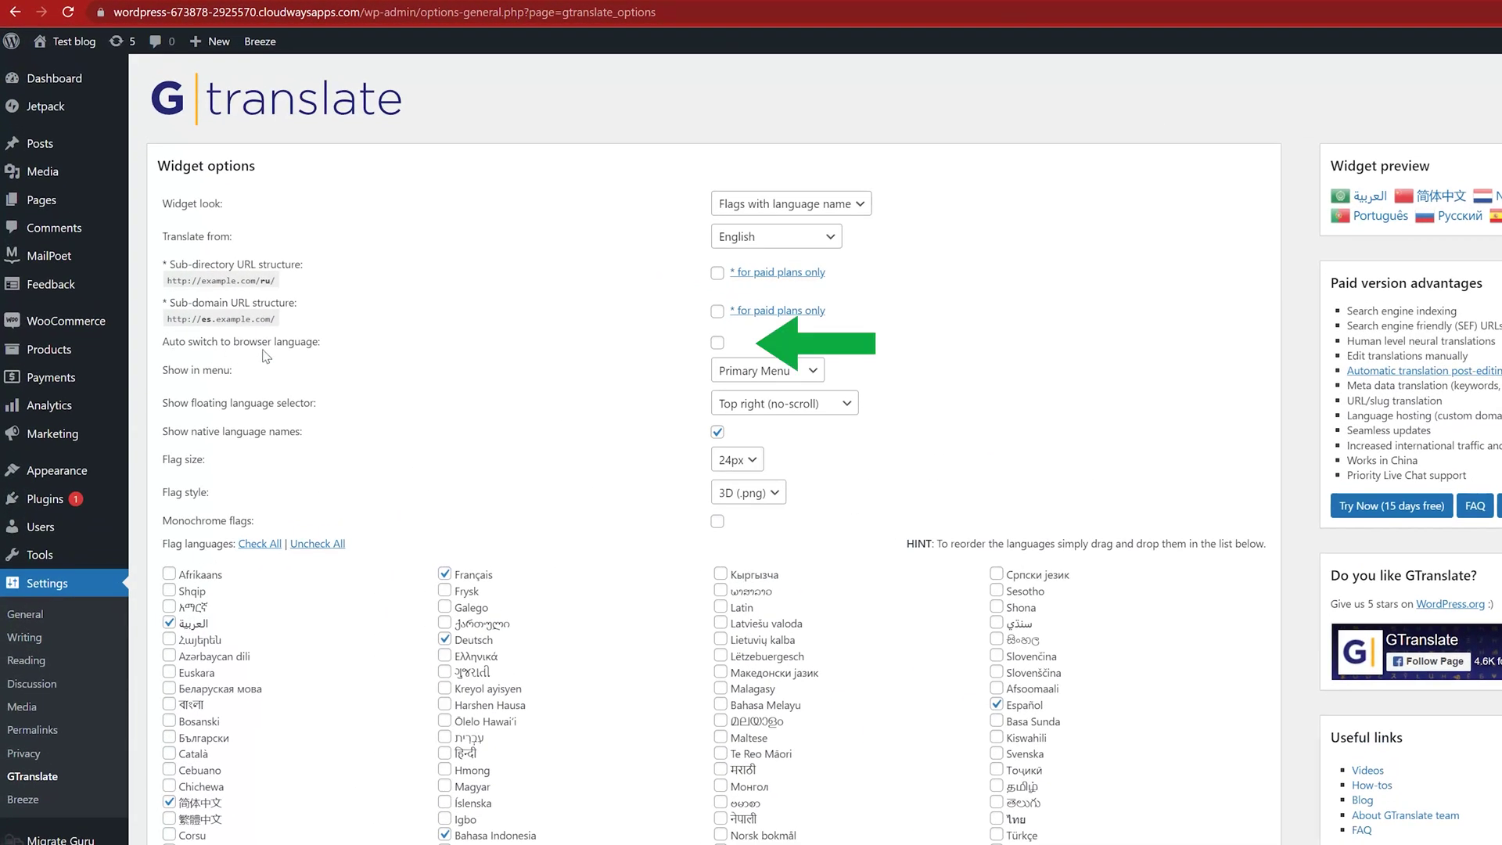
scroll(548, 547, "down", 8)
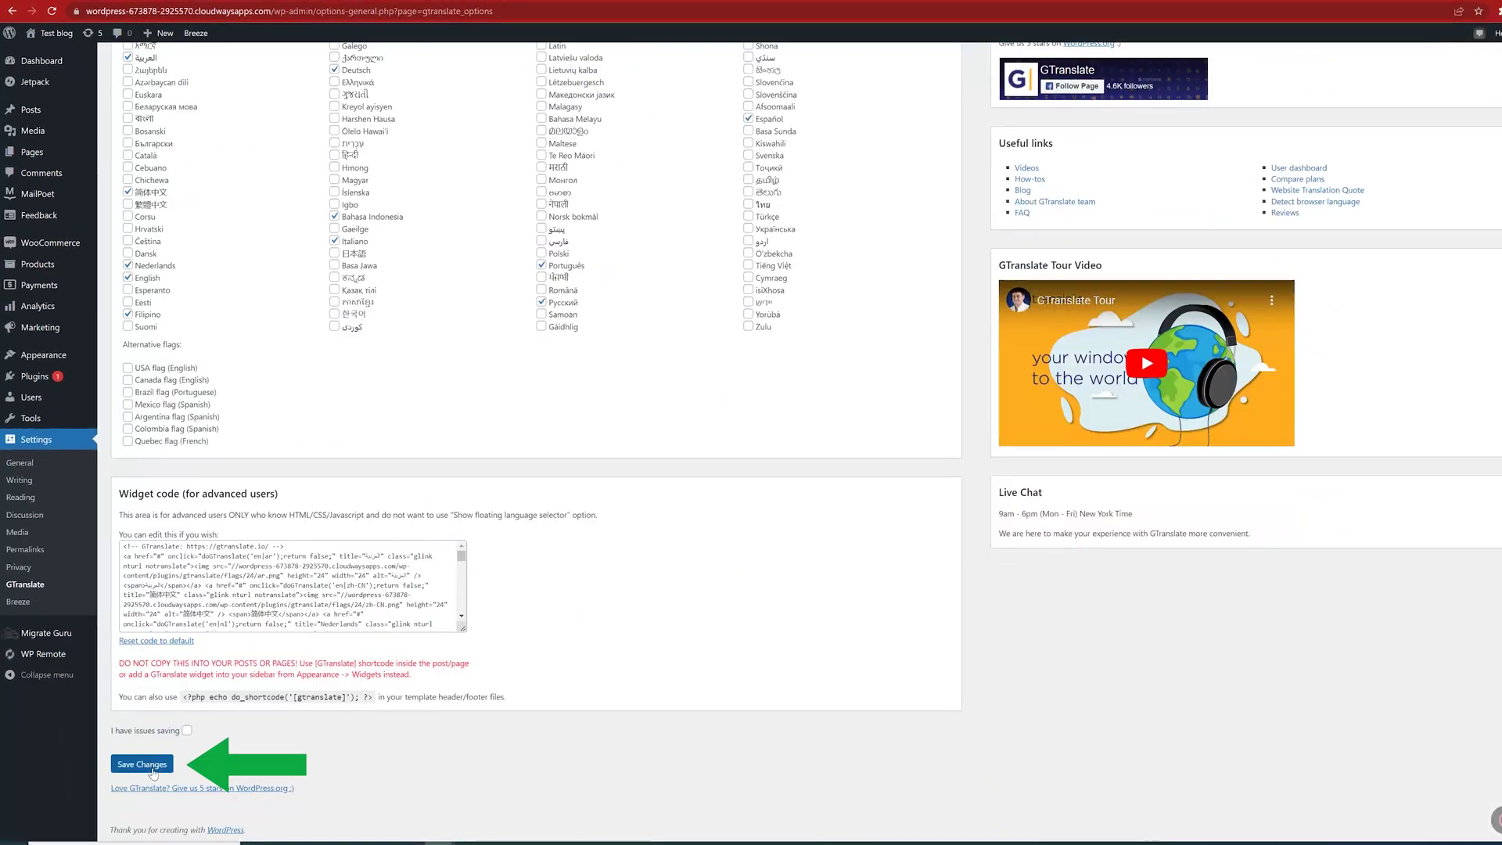
left_click(149, 767)
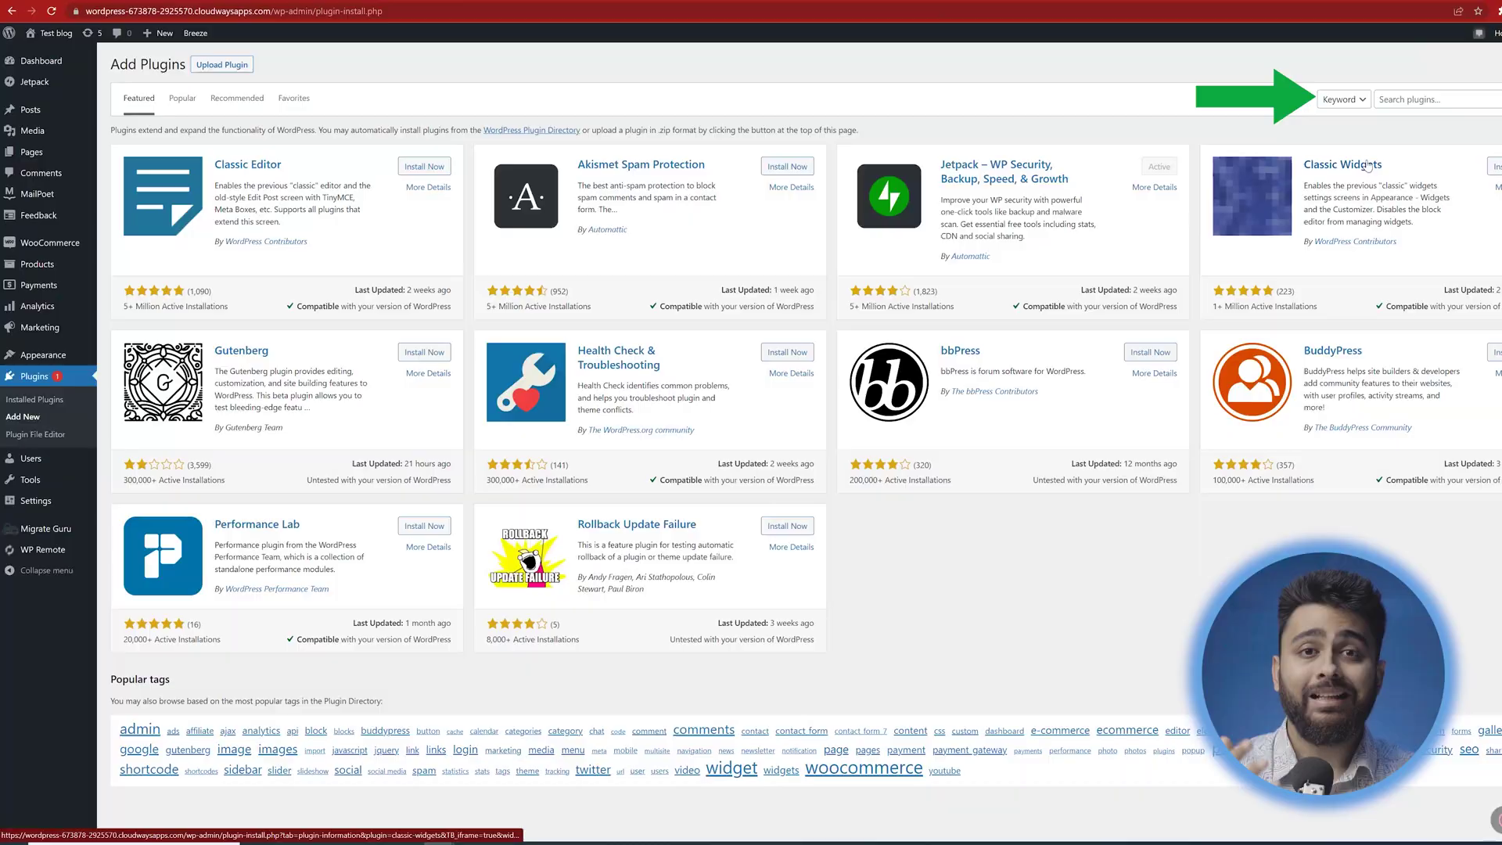
Install the 'weglot' plugin and follow its API Key link to Weglot's sign-up page.
left_click(1435, 100)
type("weglot")
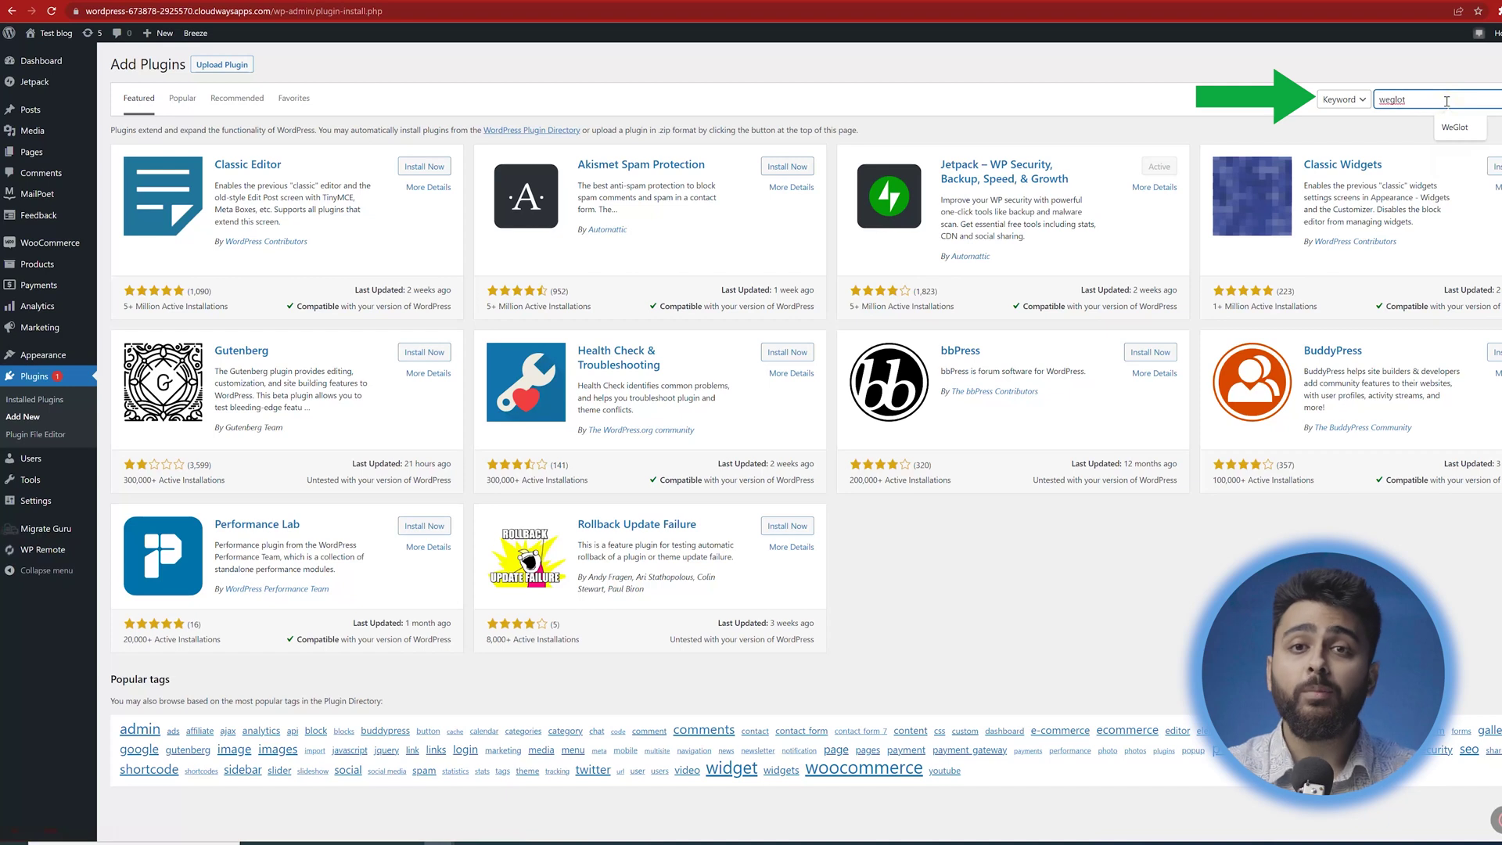
left_click(425, 169)
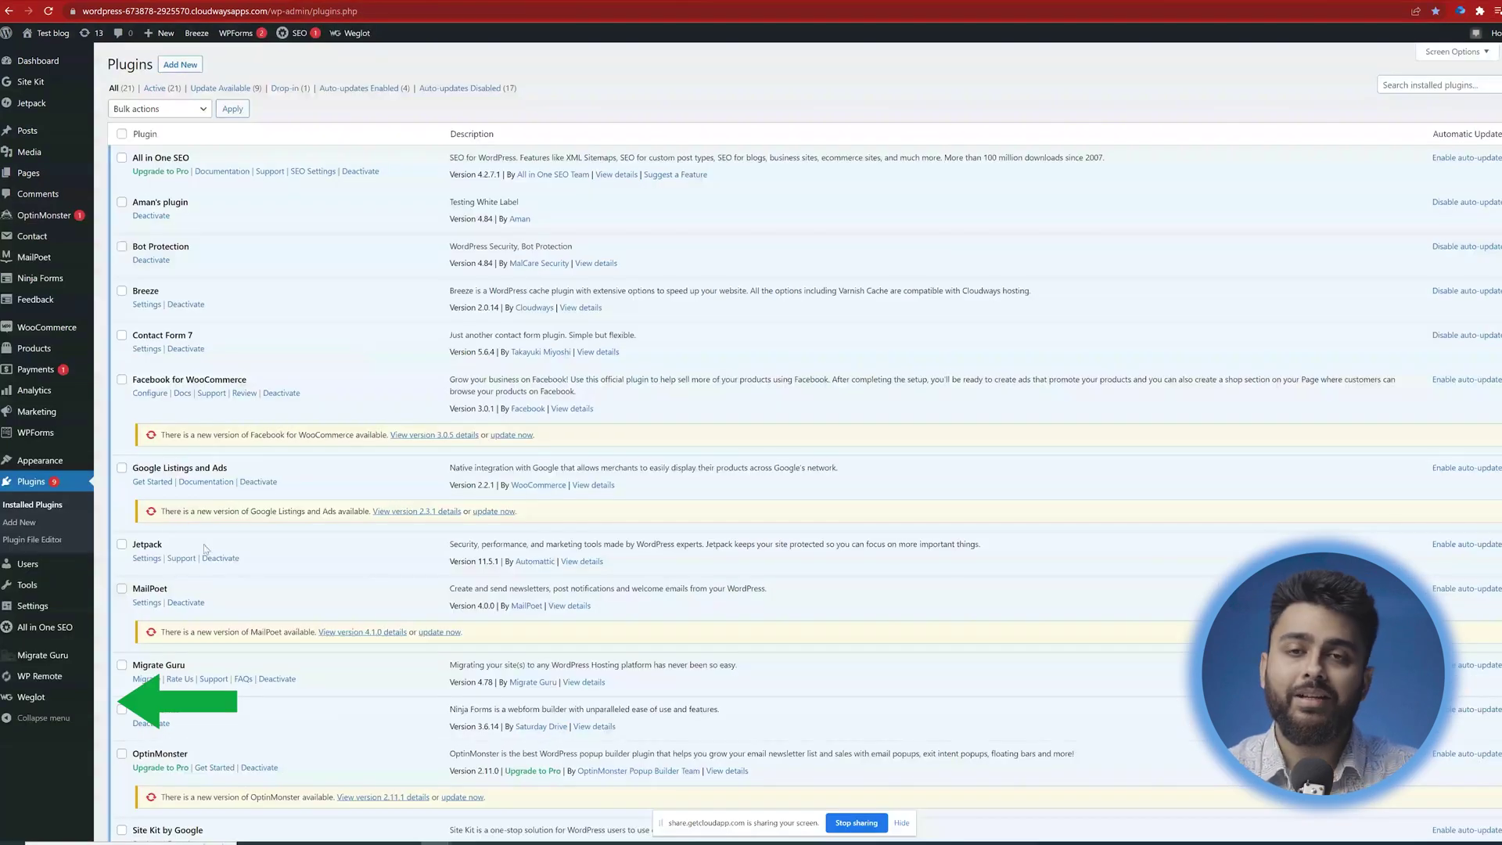
left_click(53, 697)
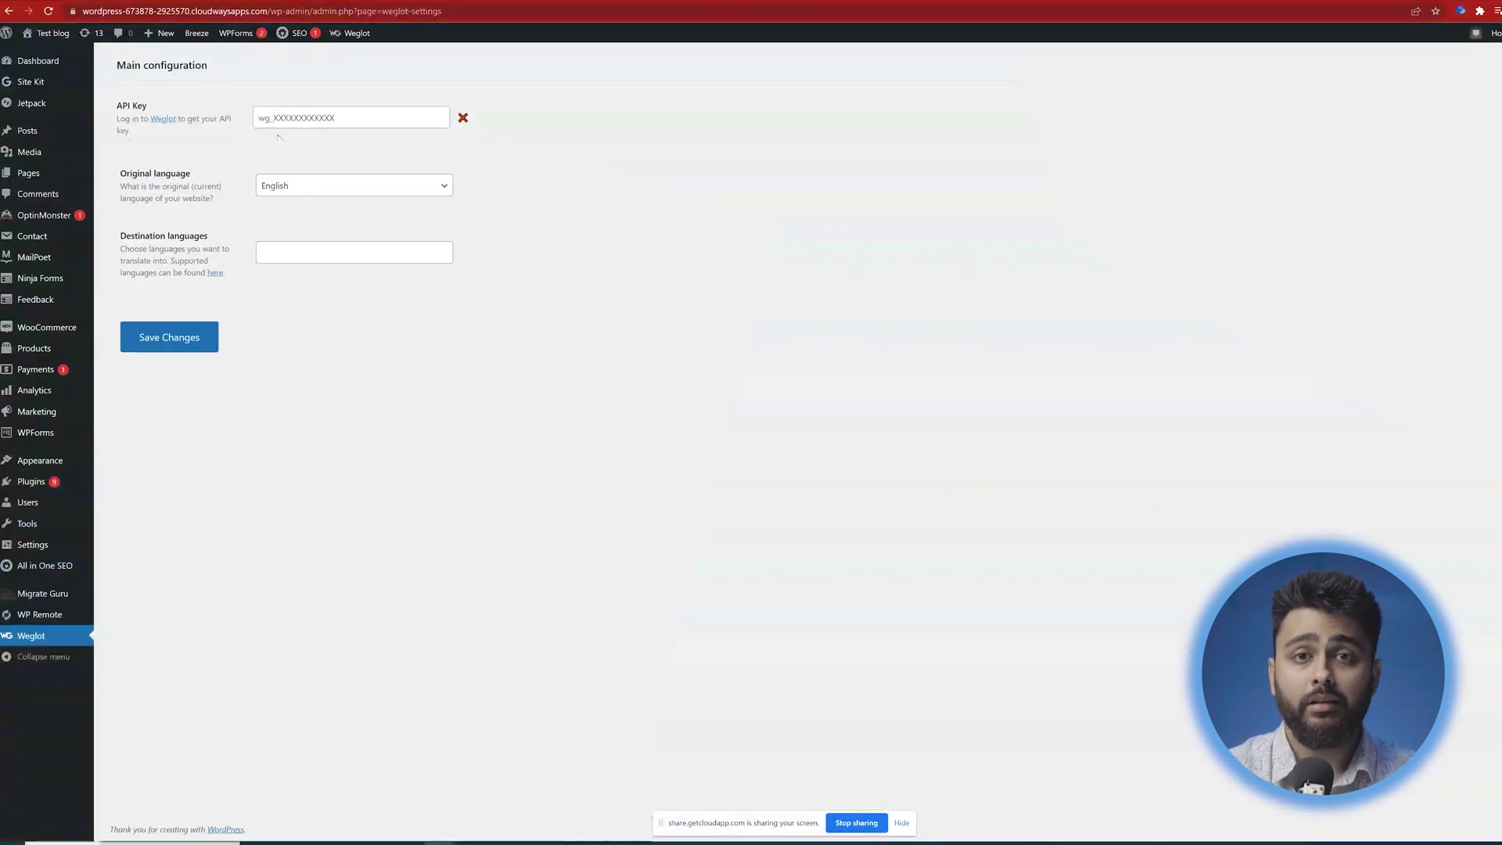
left_click(162, 119)
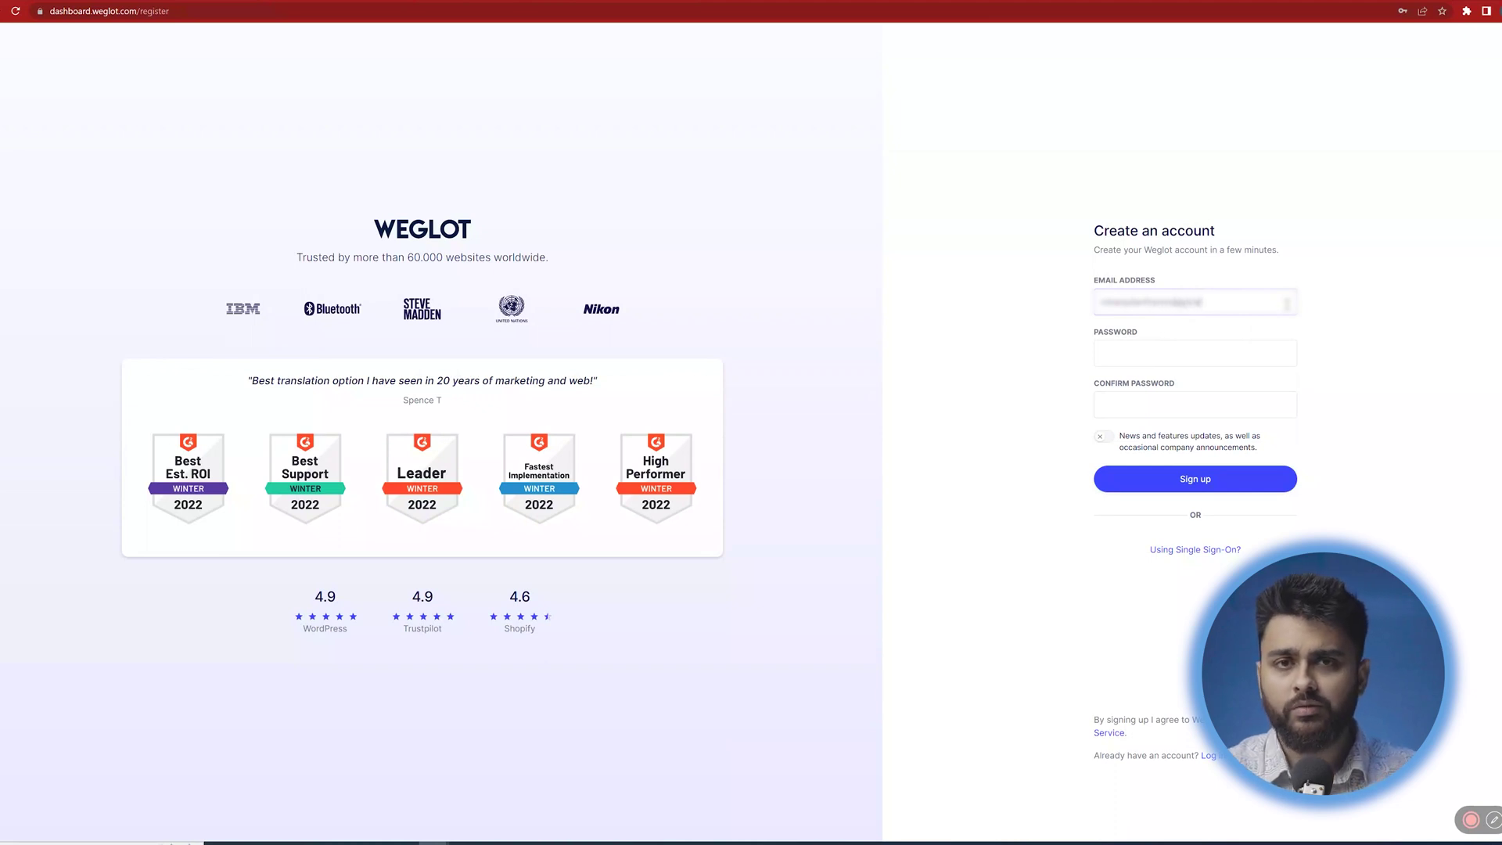
Create the Weglot account by entering and confirming a password.
left_click(1278, 354)
type("••")
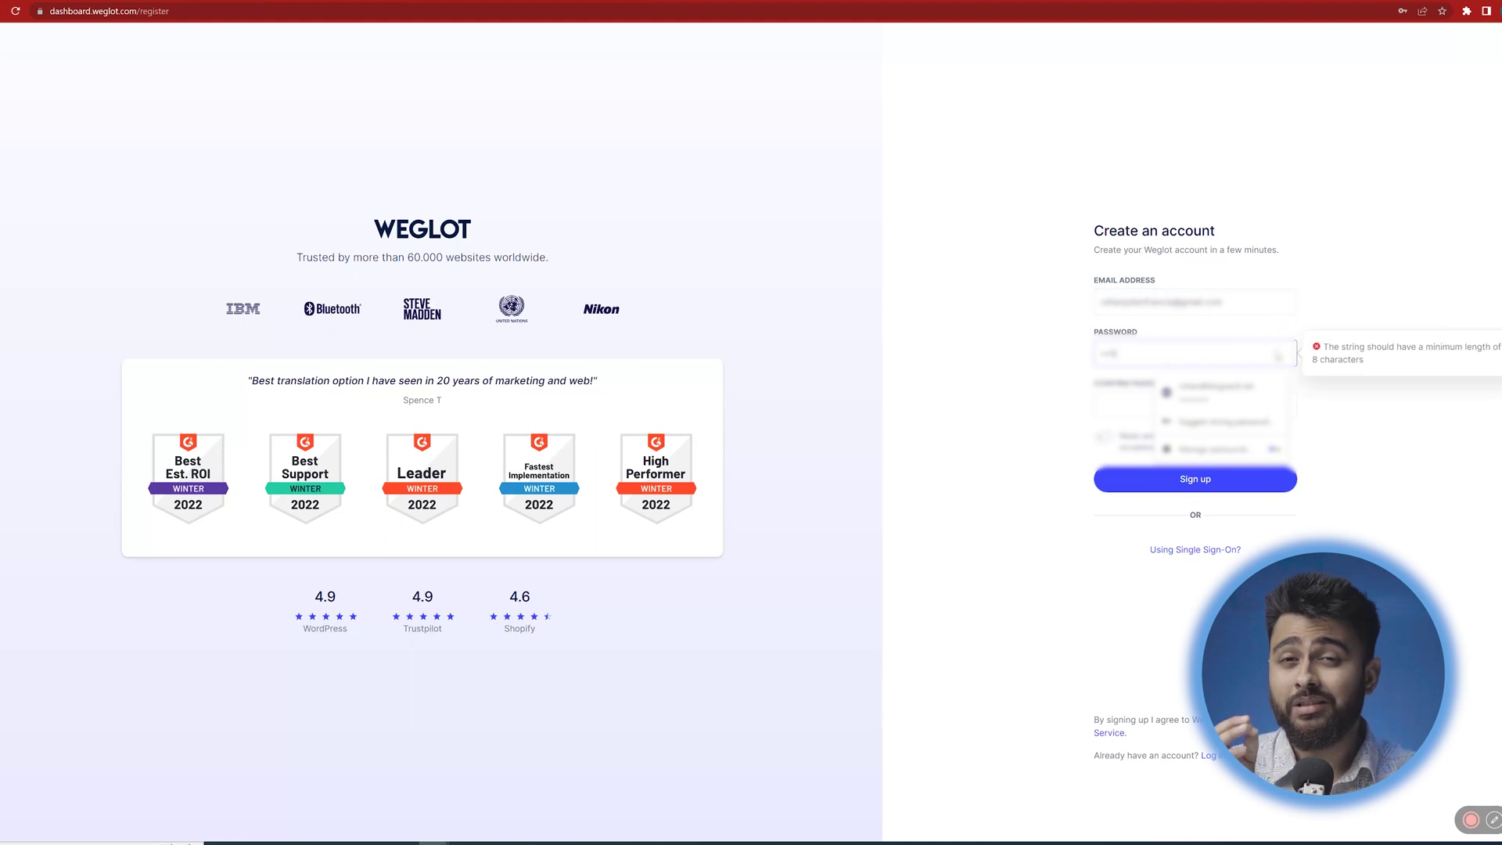
type("•••")
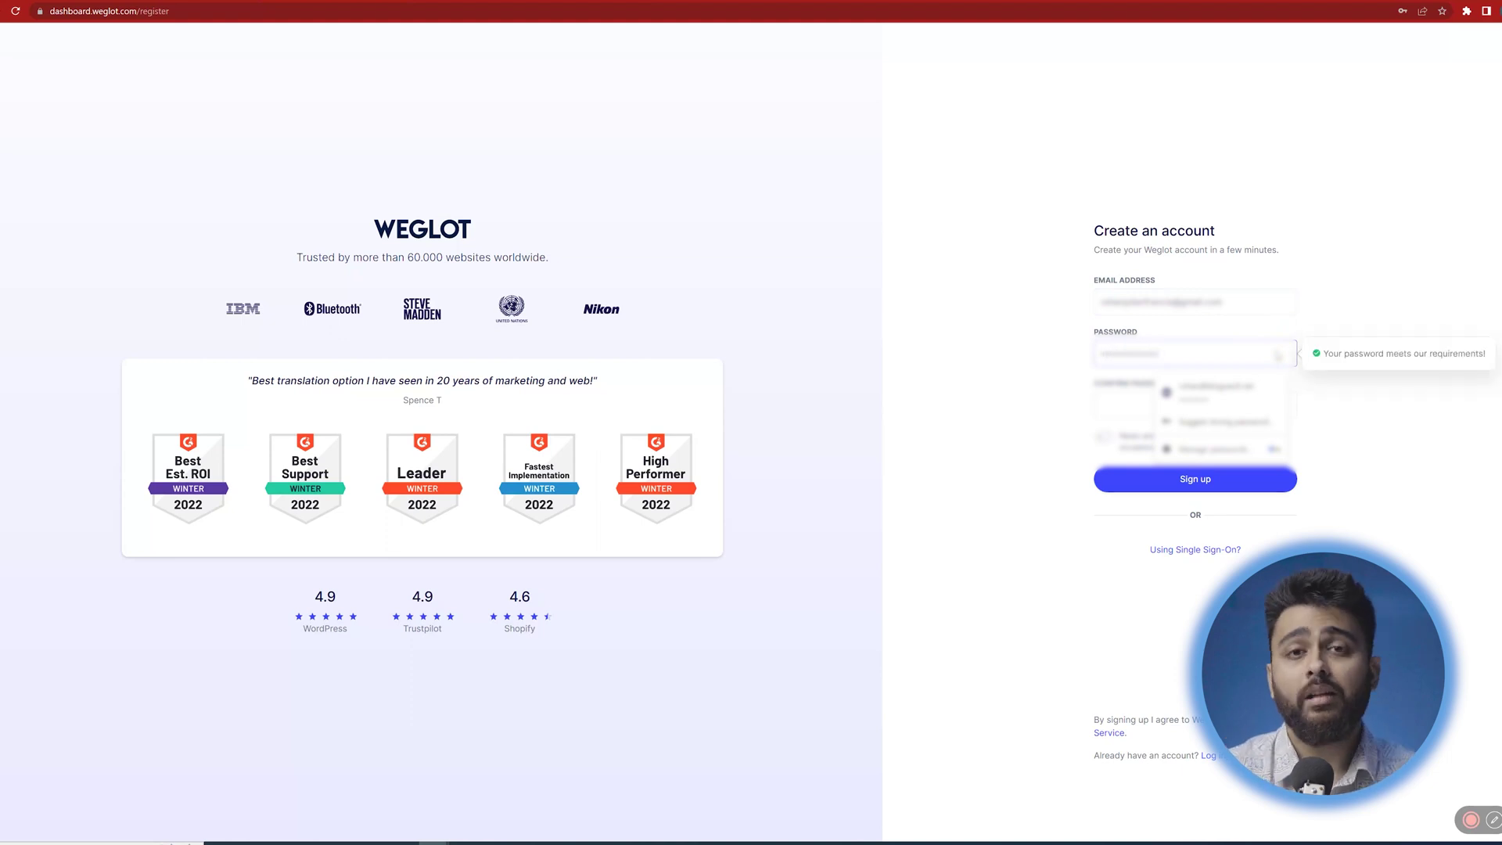
left_click(1115, 405)
type("•••")
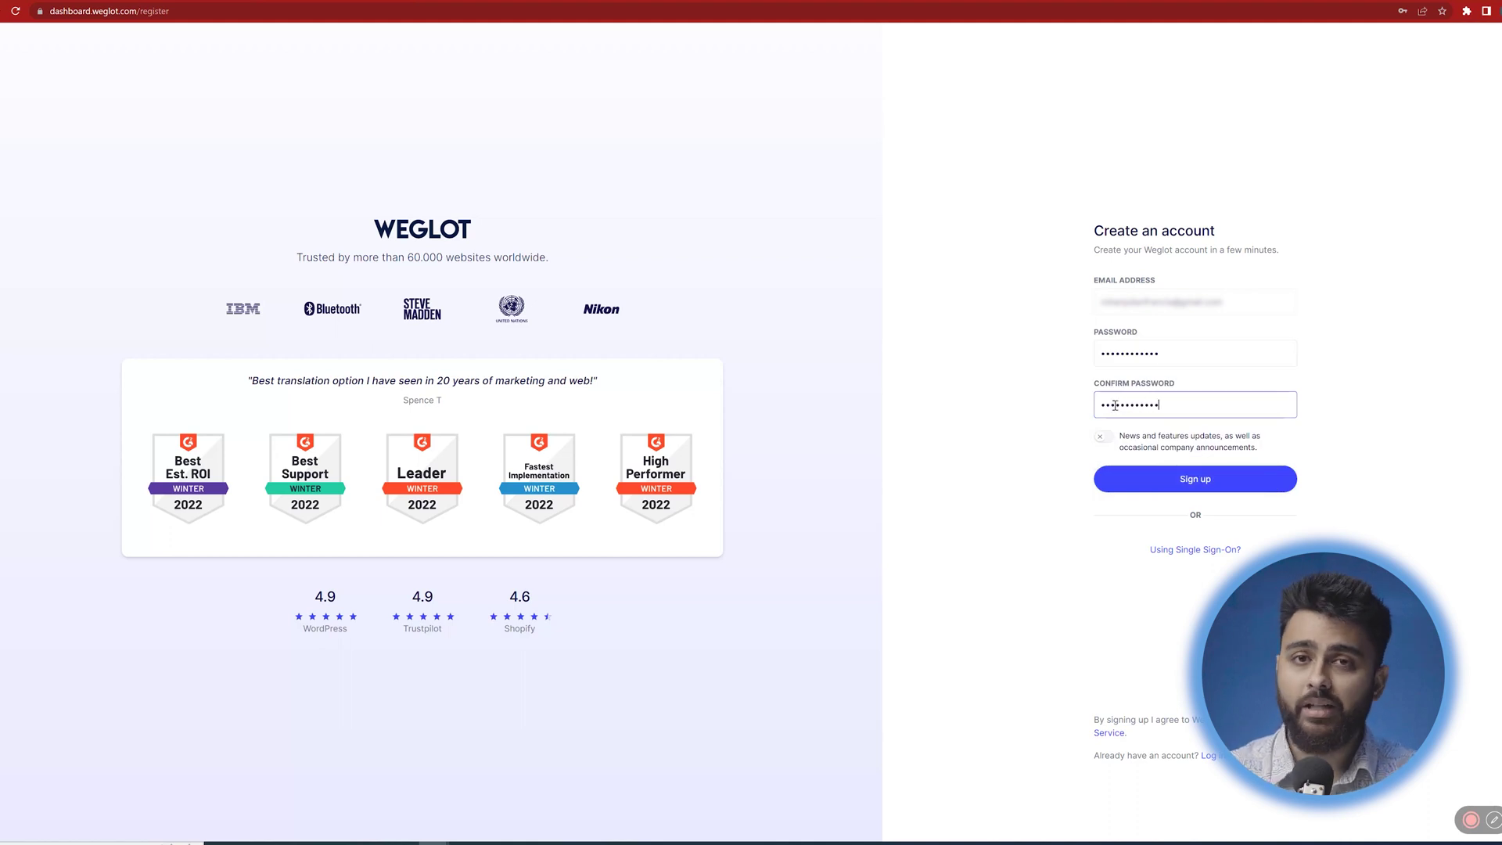
left_click(1146, 485)
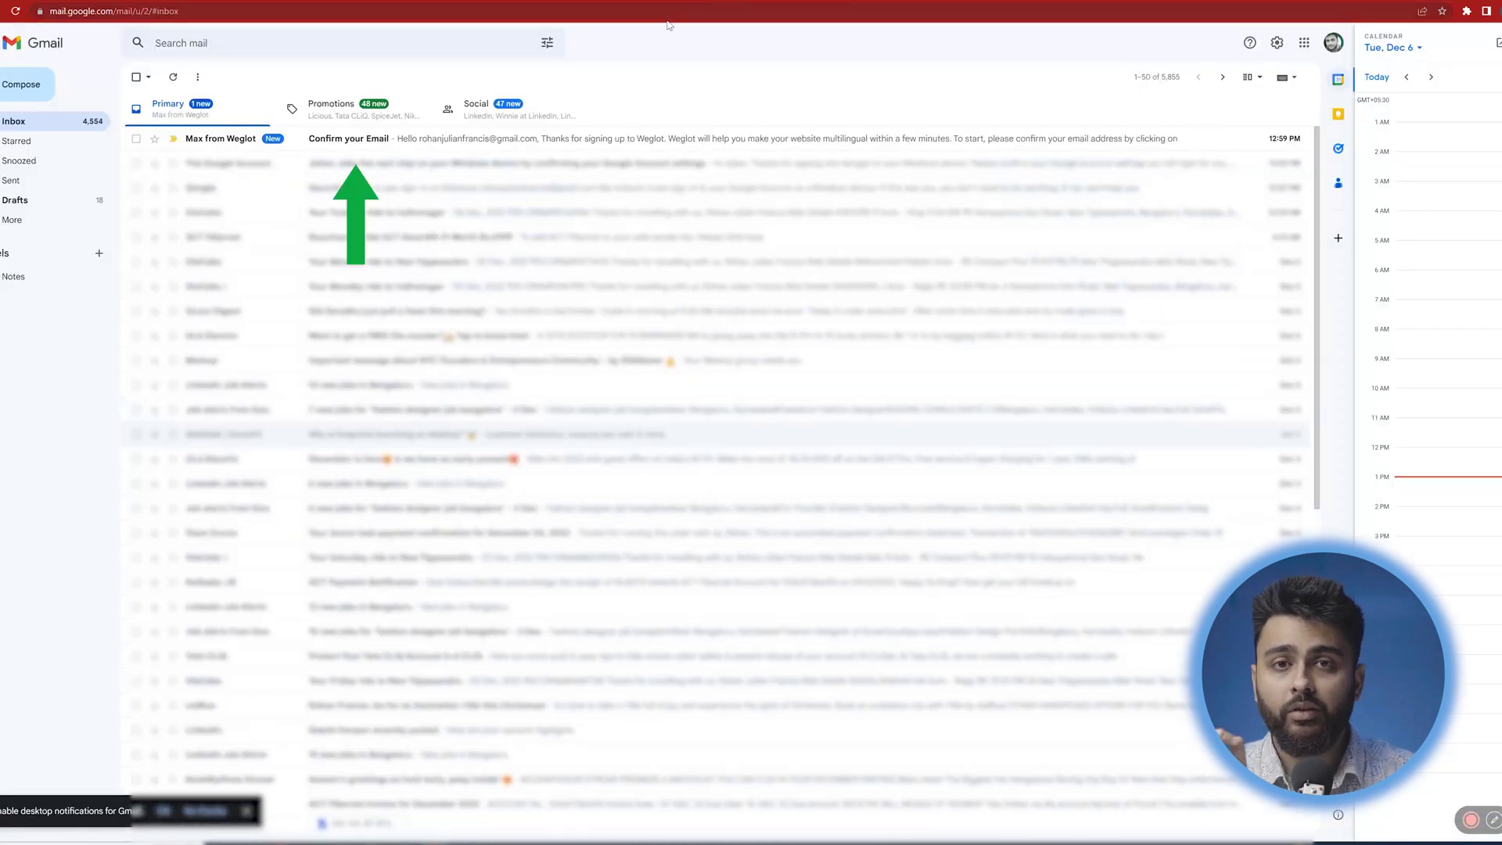
Confirm the account from the Weglot email and copy the project's API key.
left_click(529, 139)
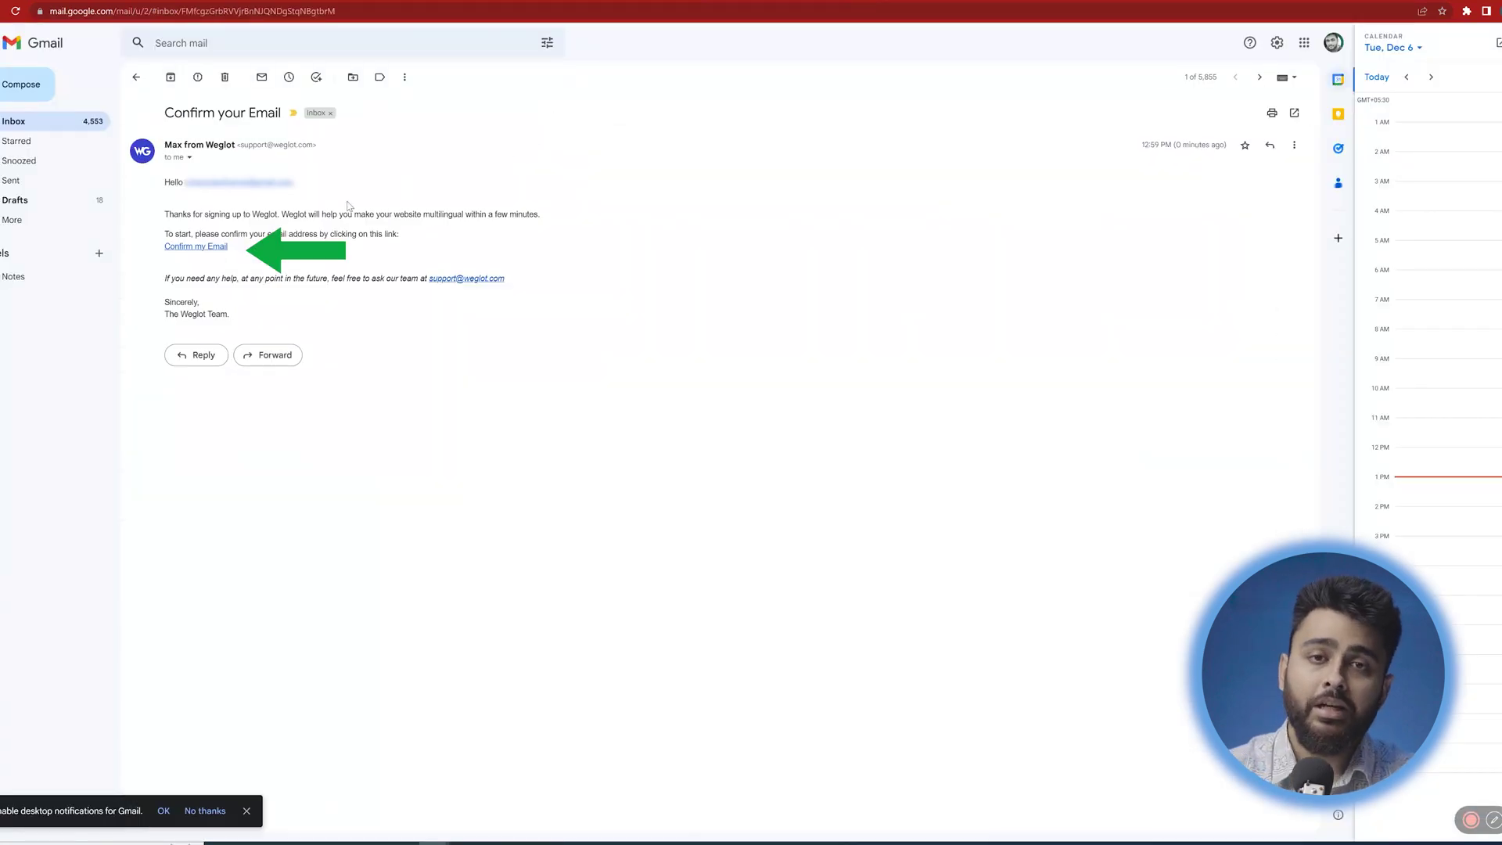
left_click(213, 247)
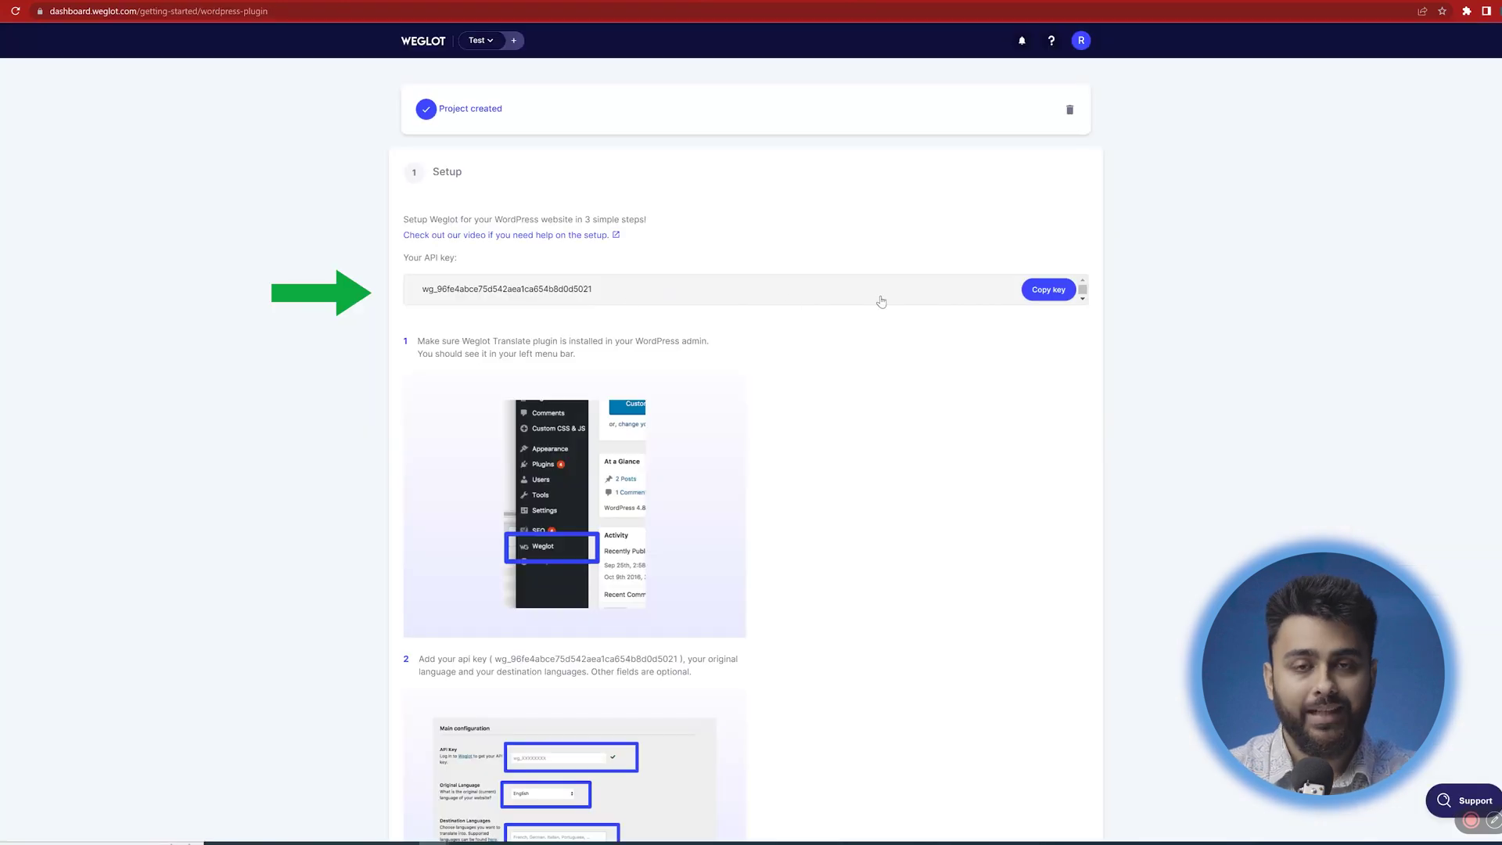
left_click(1048, 290)
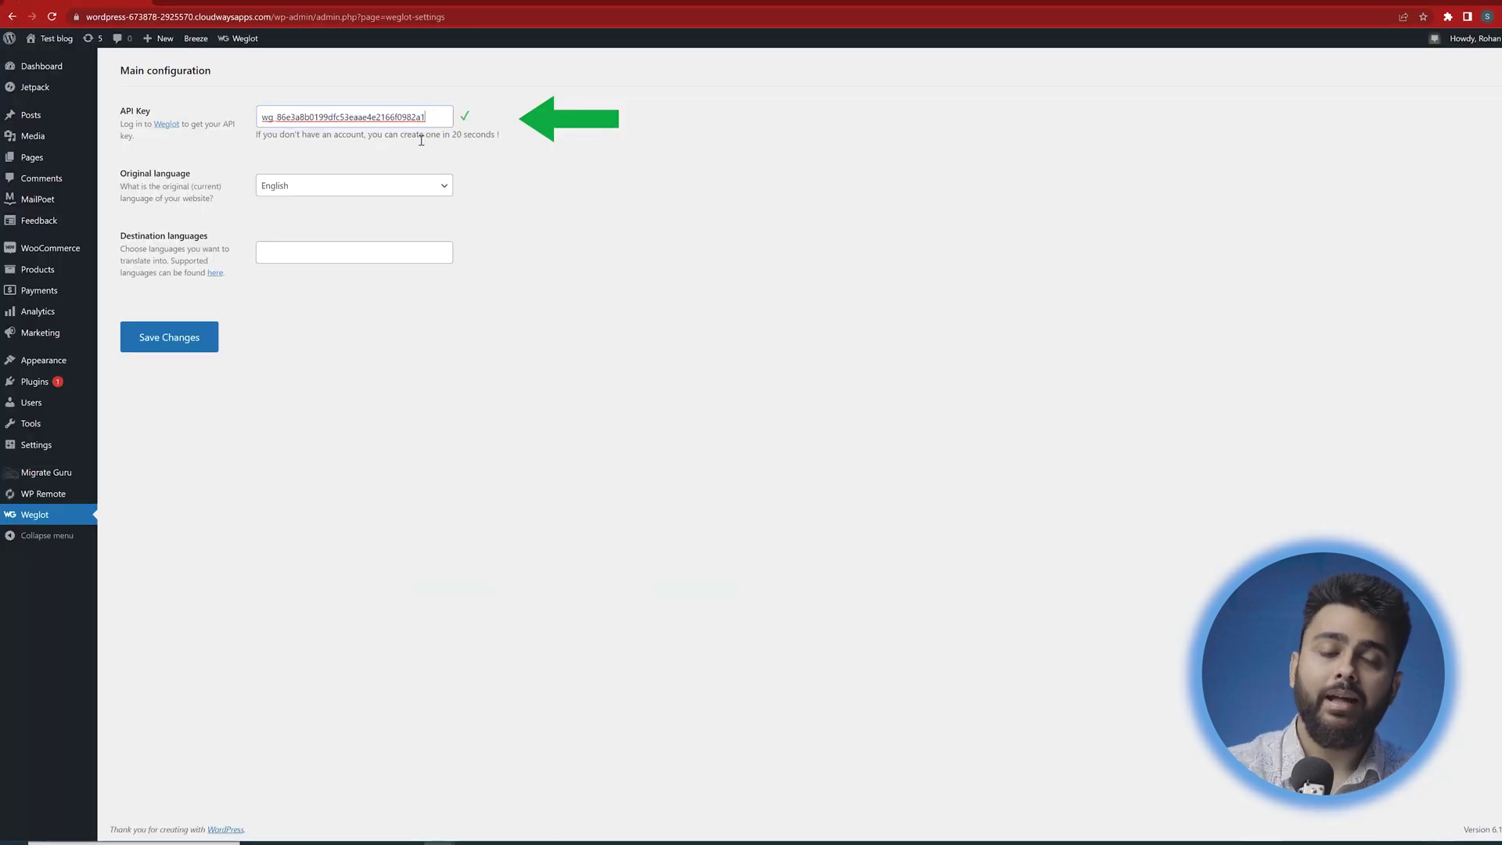
Add Spanish as Weglot's destination language, save, and switch the site to Español.
left_click(359, 250)
type("spa")
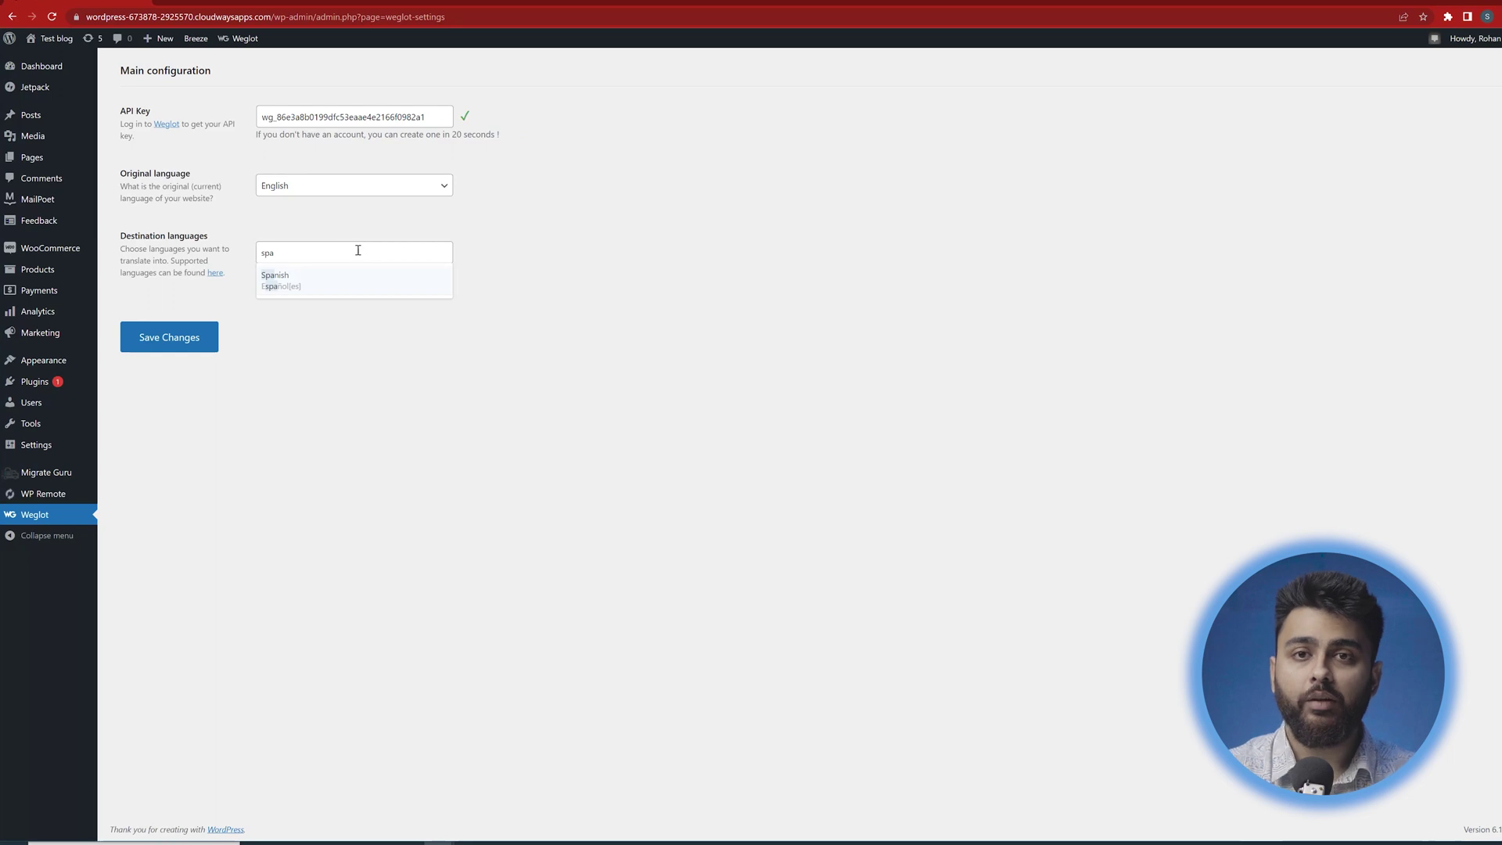
left_click(340, 274)
left_click(184, 336)
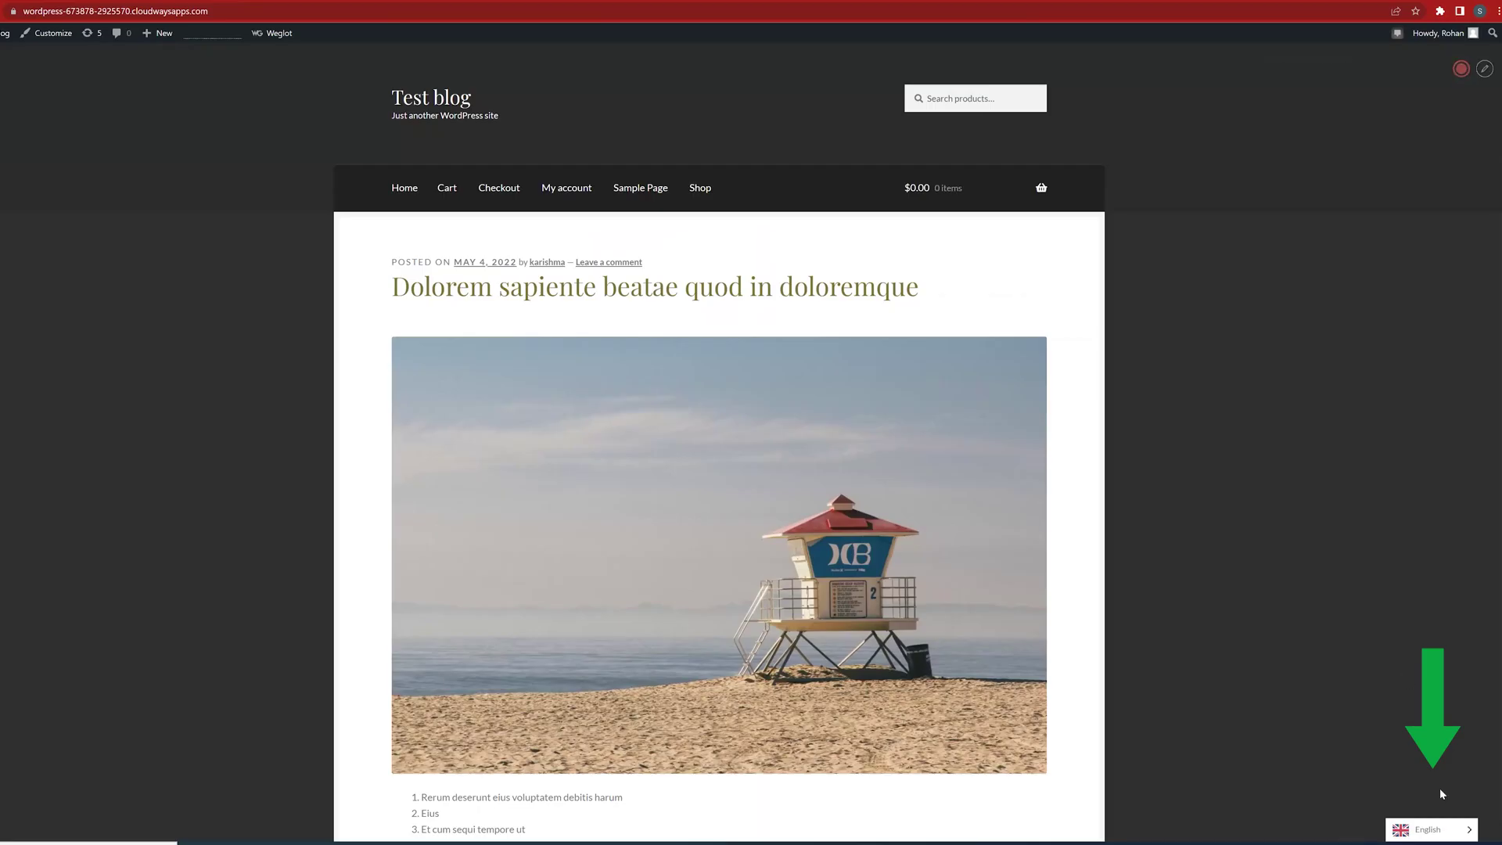
left_click(1450, 833)
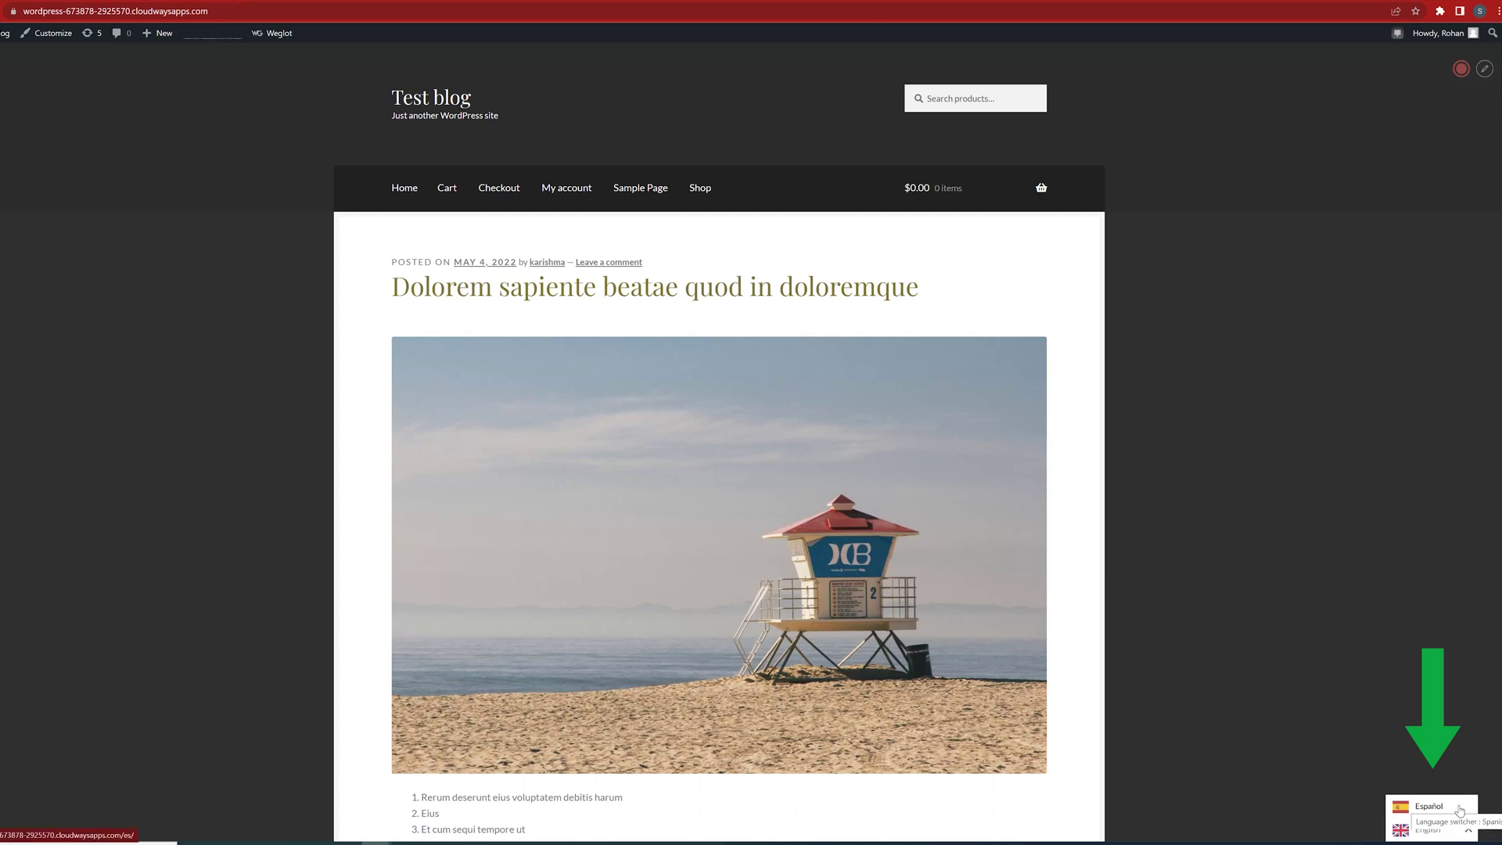
left_click(1460, 810)
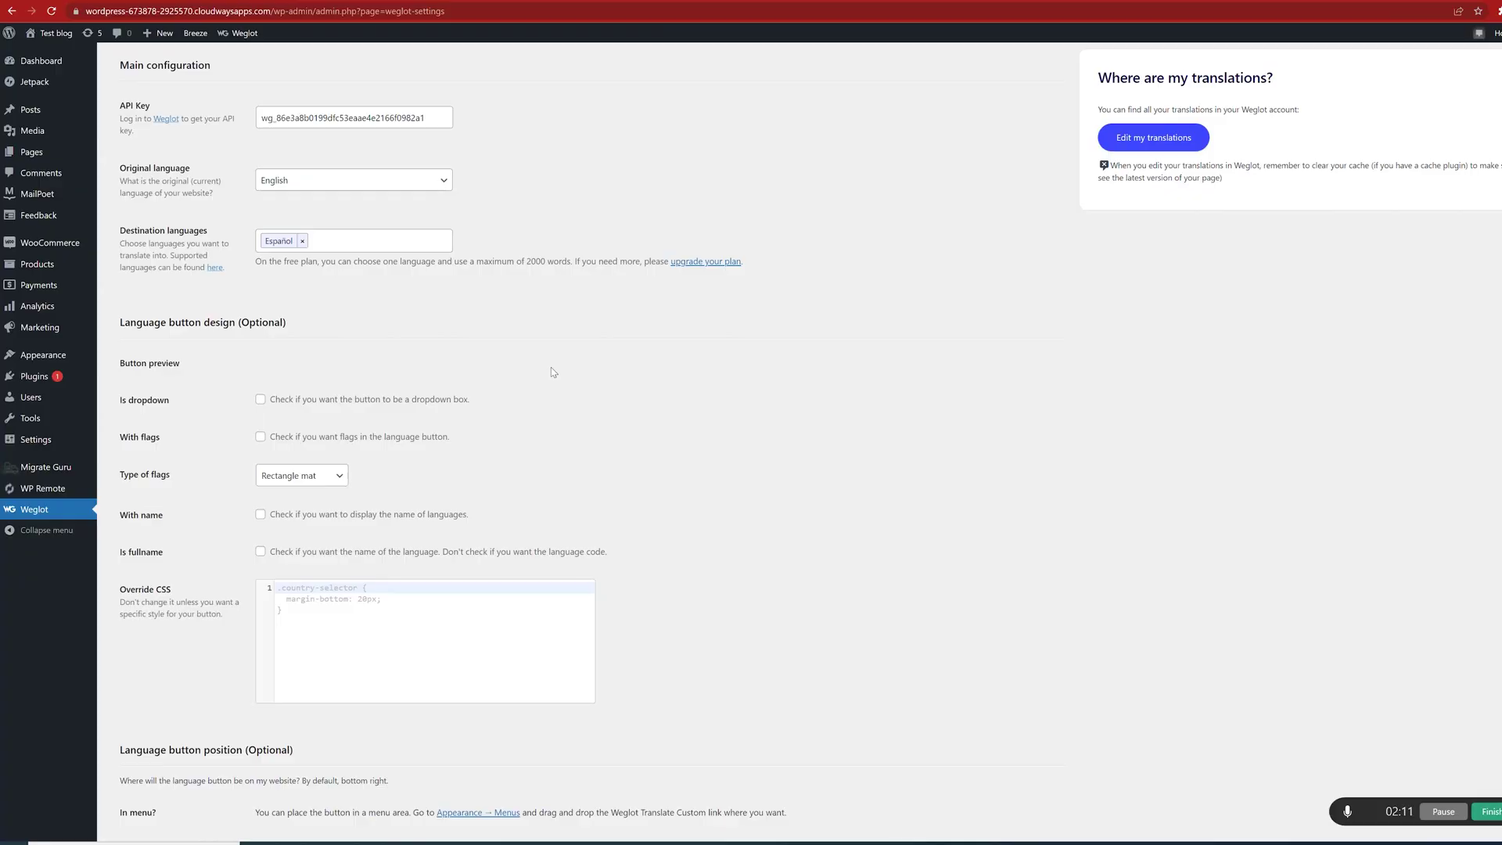
Make the Weglot language button a dropdown with flags and full language names.
left_click(338, 237)
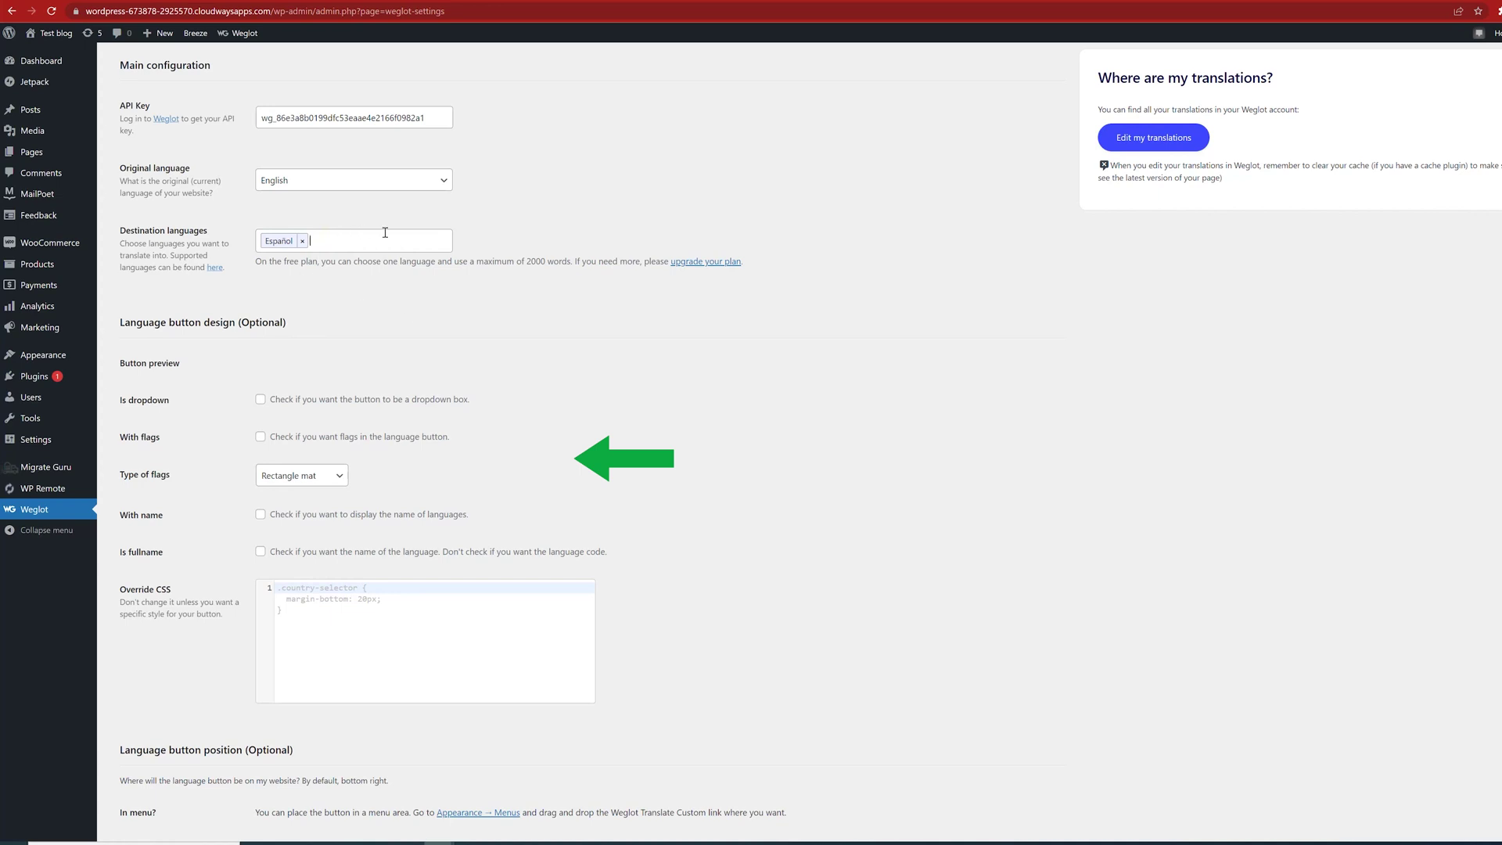
left_click(260, 401)
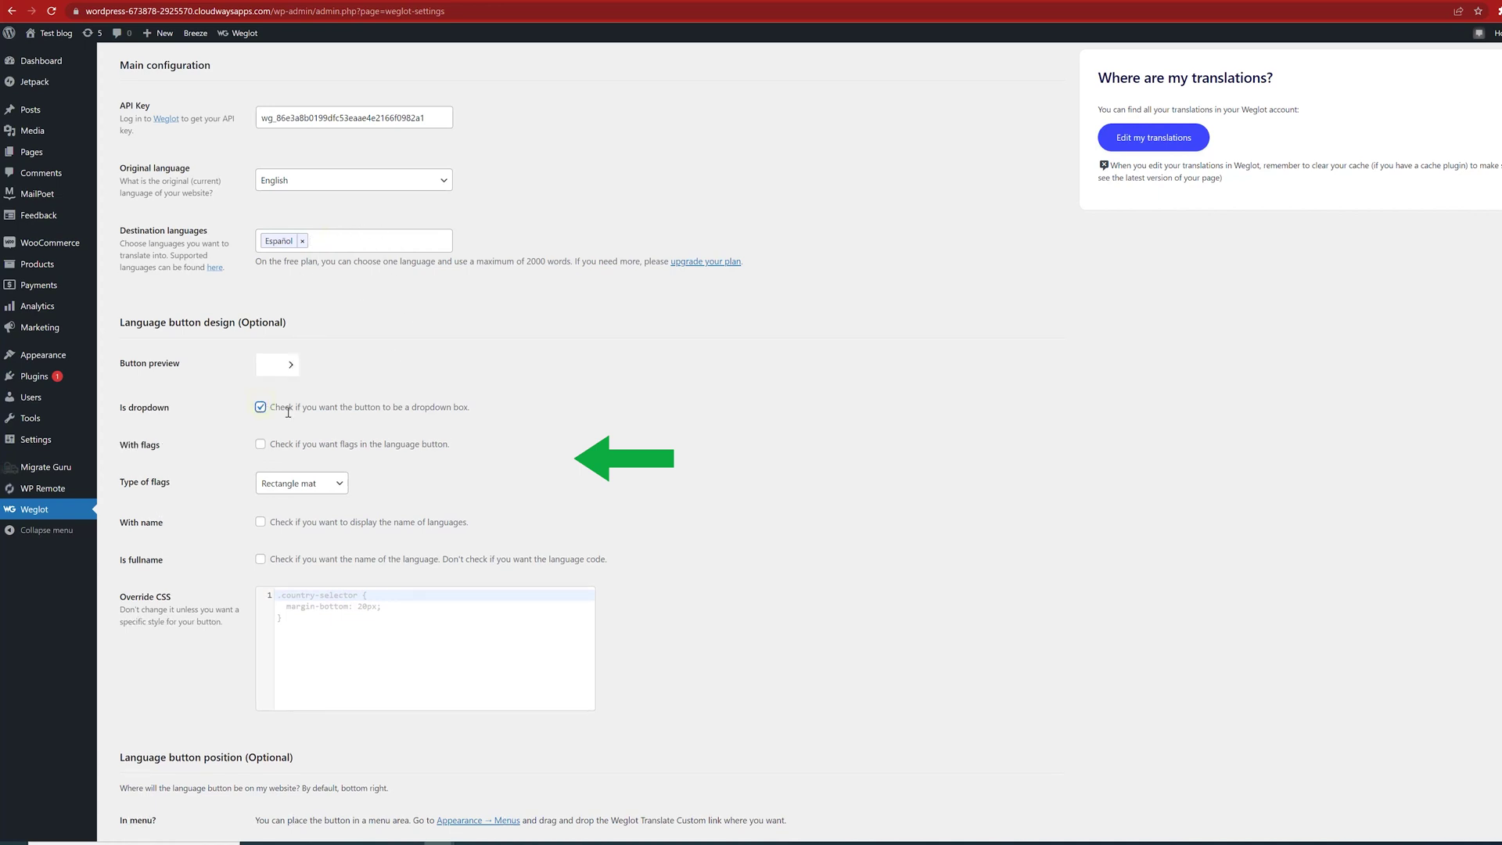
left_click(261, 445)
left_click(261, 519)
left_click(260, 556)
Set the Weglot flag type to Rectangle mat, then go to the Widgets page.
left_click(301, 480)
left_click(290, 510)
left_click(303, 482)
left_click(274, 521)
left_click(301, 480)
left_click(288, 498)
scroll(665, 471, "down", 2)
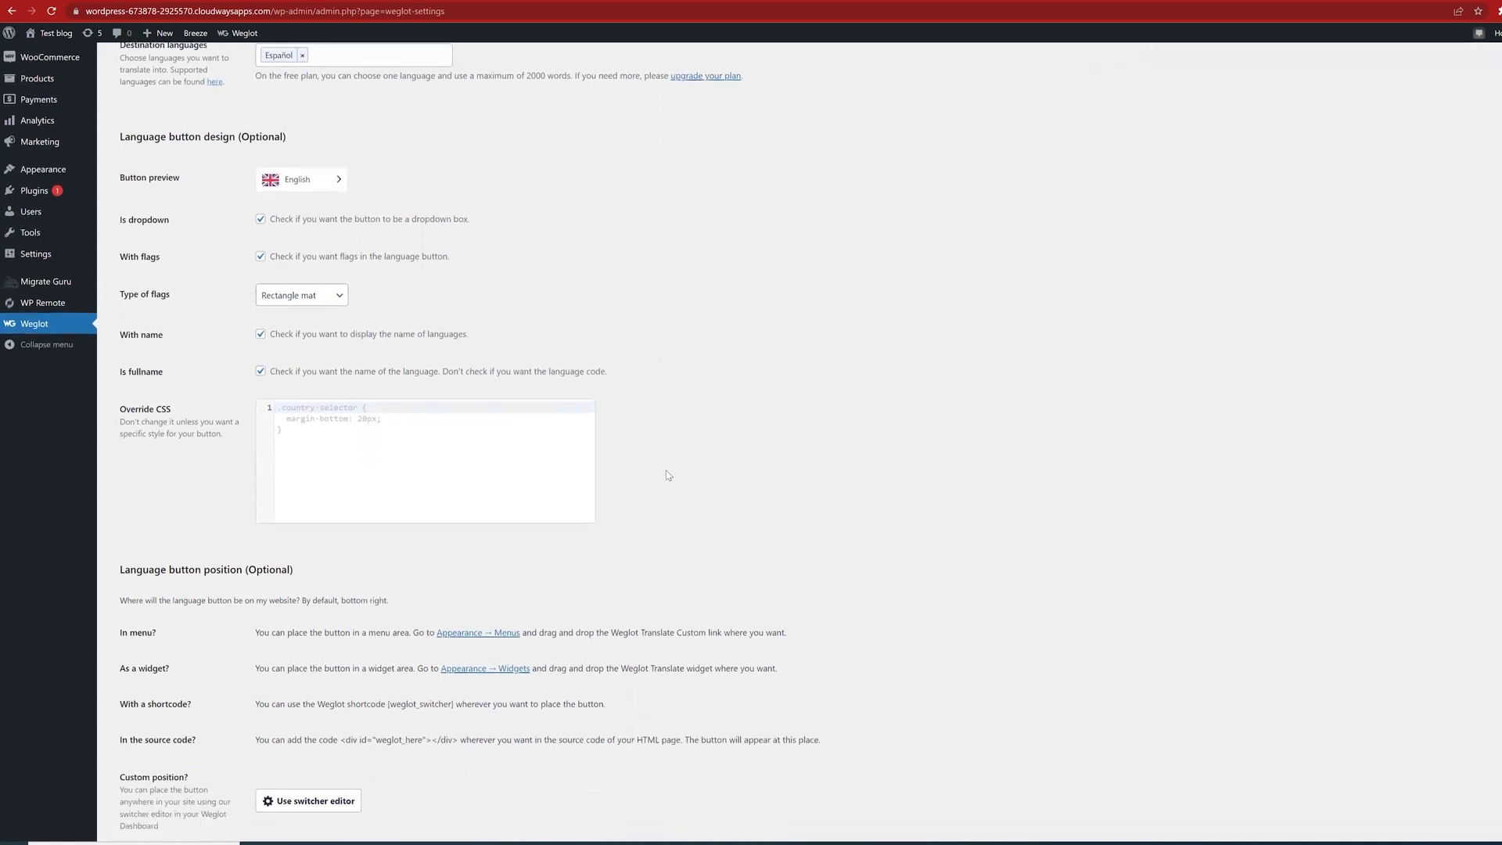
scroll(665, 473, "down", 2)
left_click(505, 491)
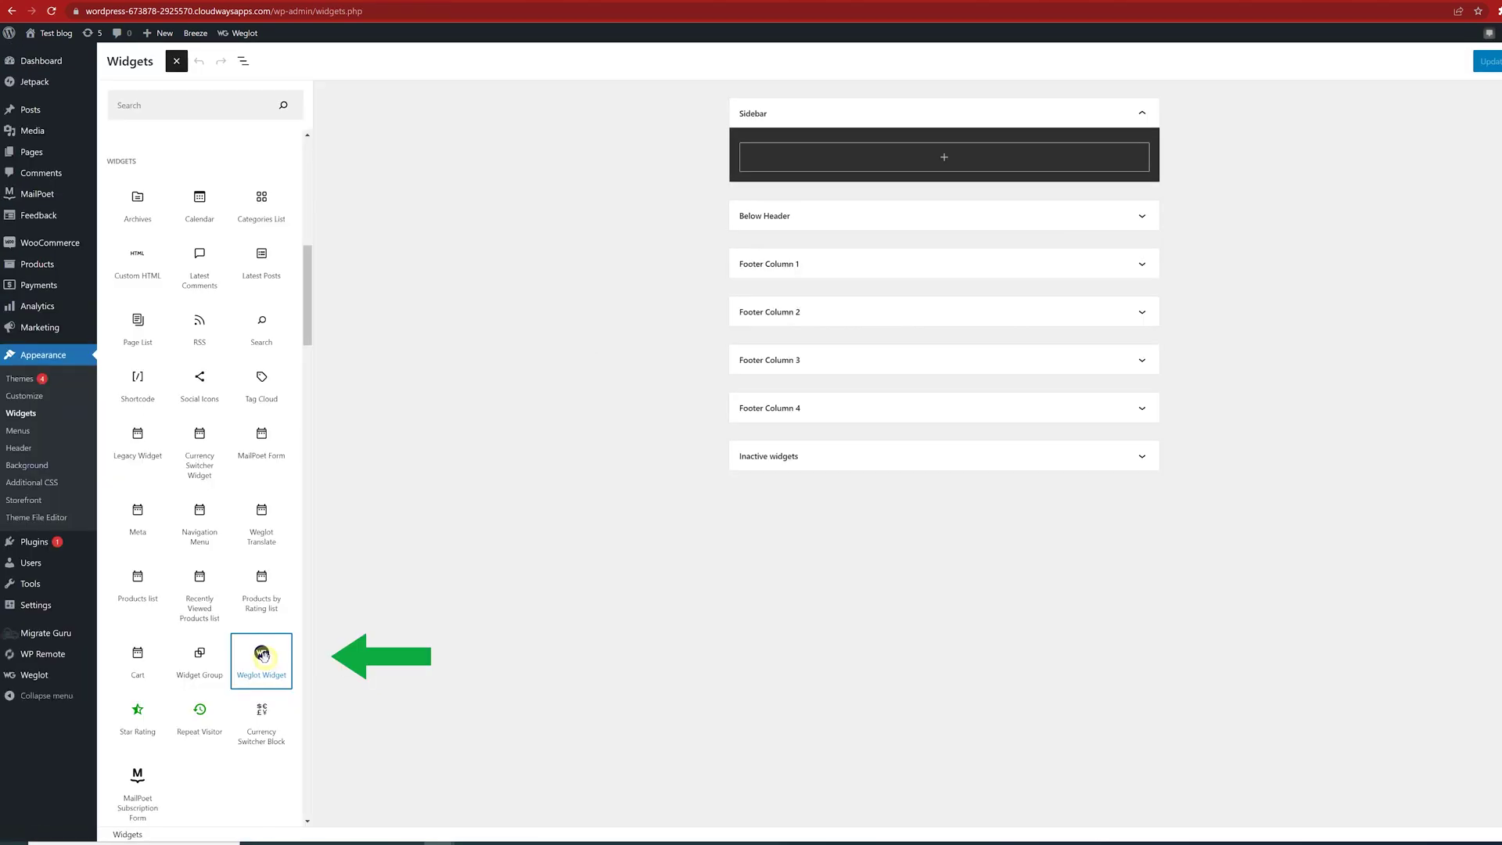
Place the Weglot Widget in the Below Header area and open its flag switcher on the site.
left_click_drag(264, 656, 970, 221)
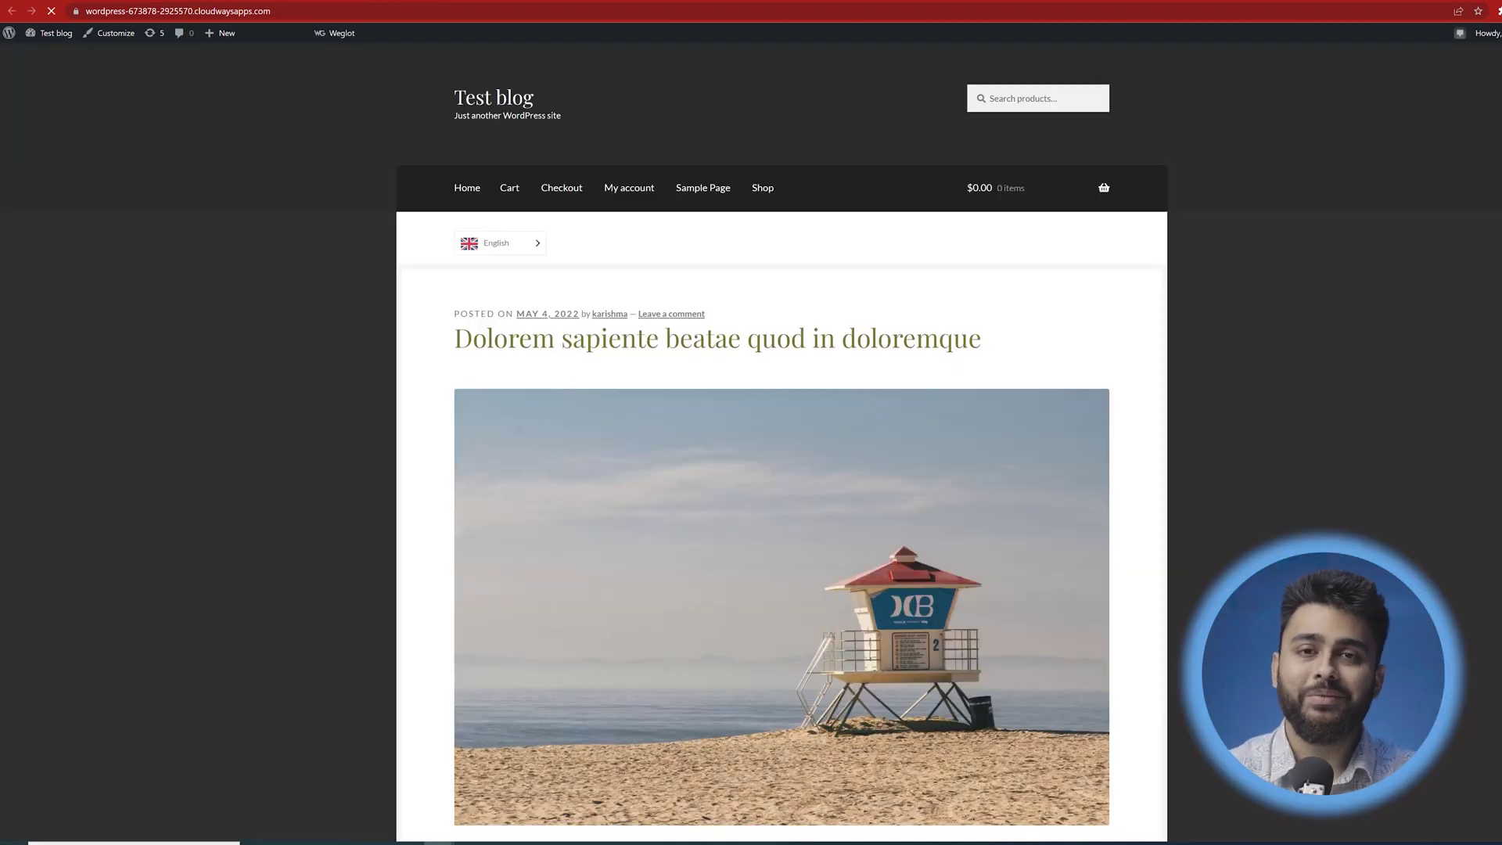
left_click(537, 251)
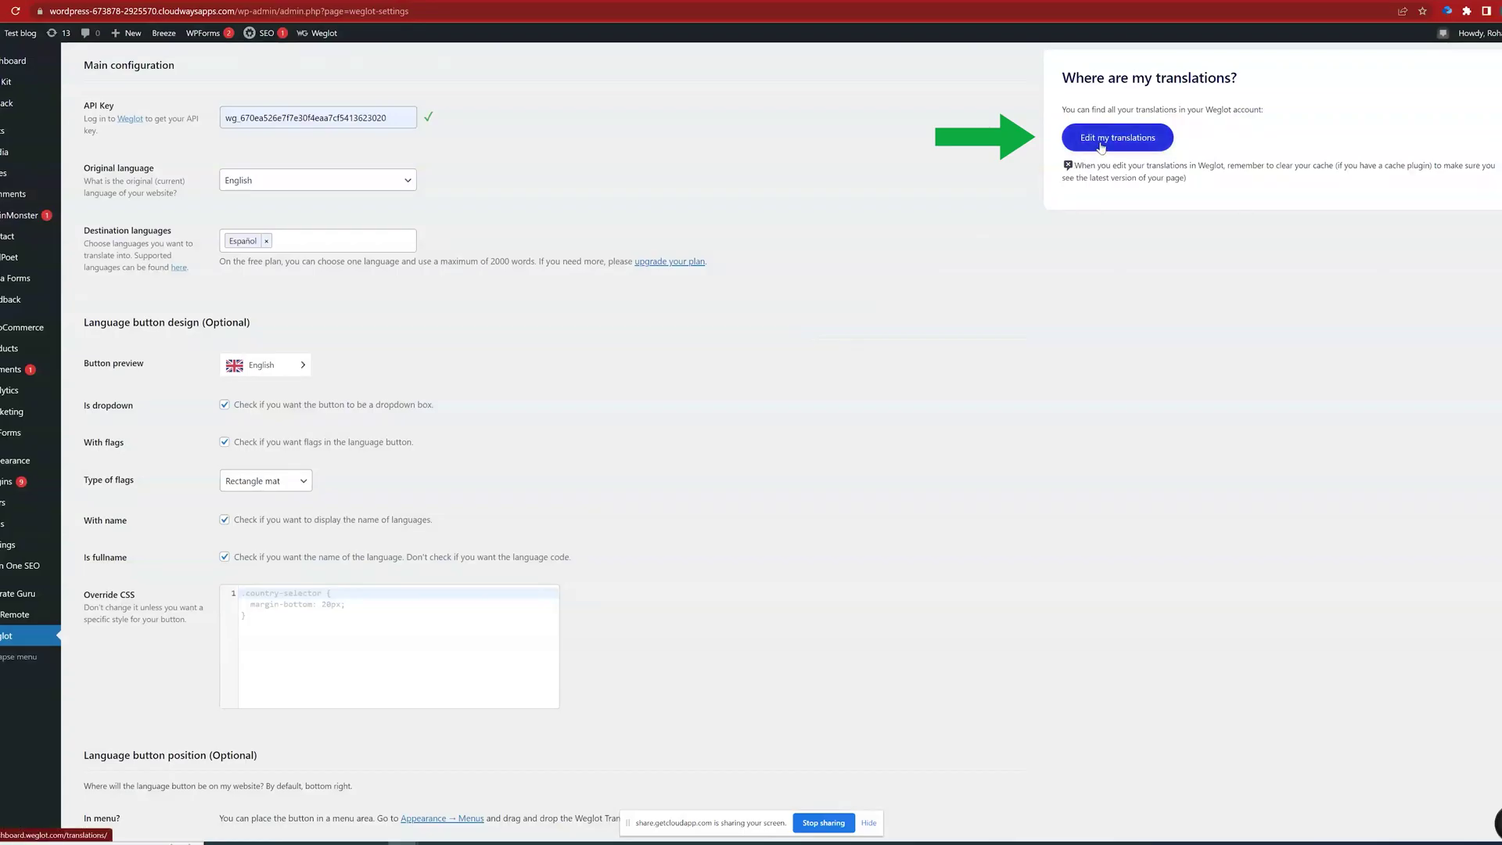
Open the English-to-Spanish translation list in the Weglot dashboard.
left_click(1100, 146)
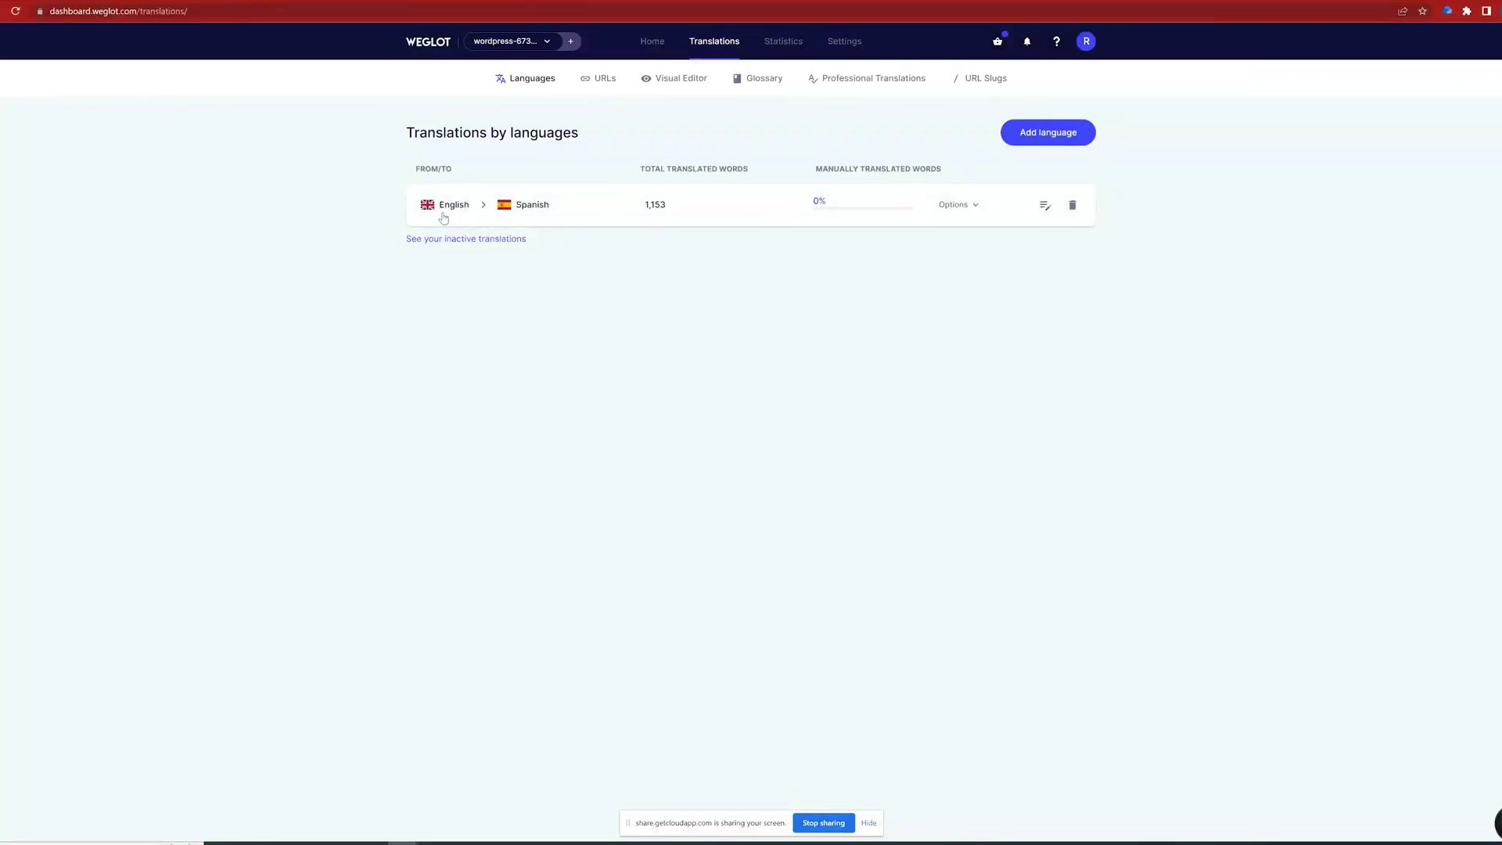
left_click(673, 219)
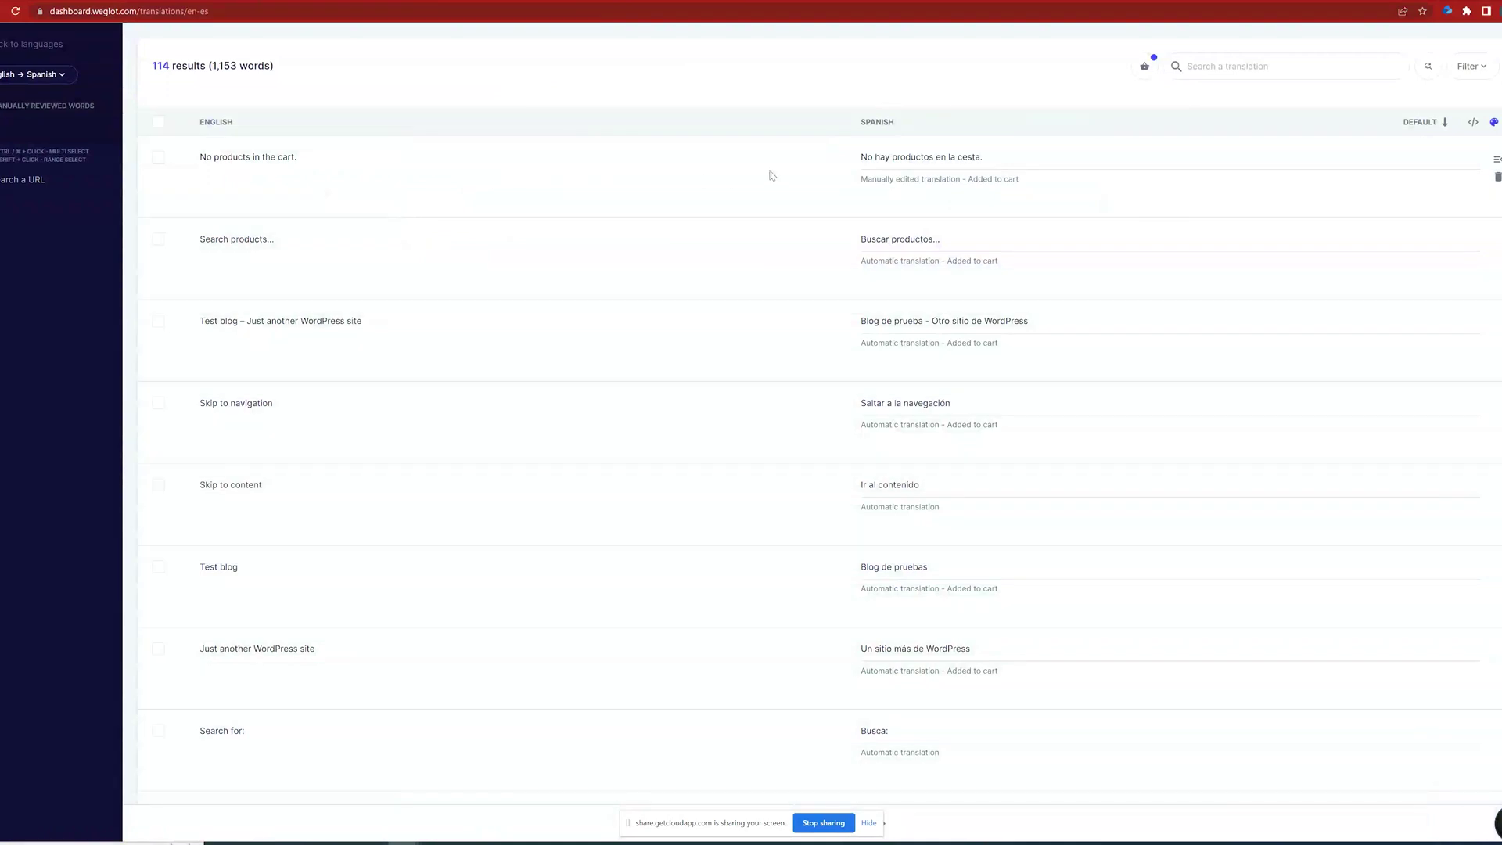
scroll(245, 433, "down", 15)
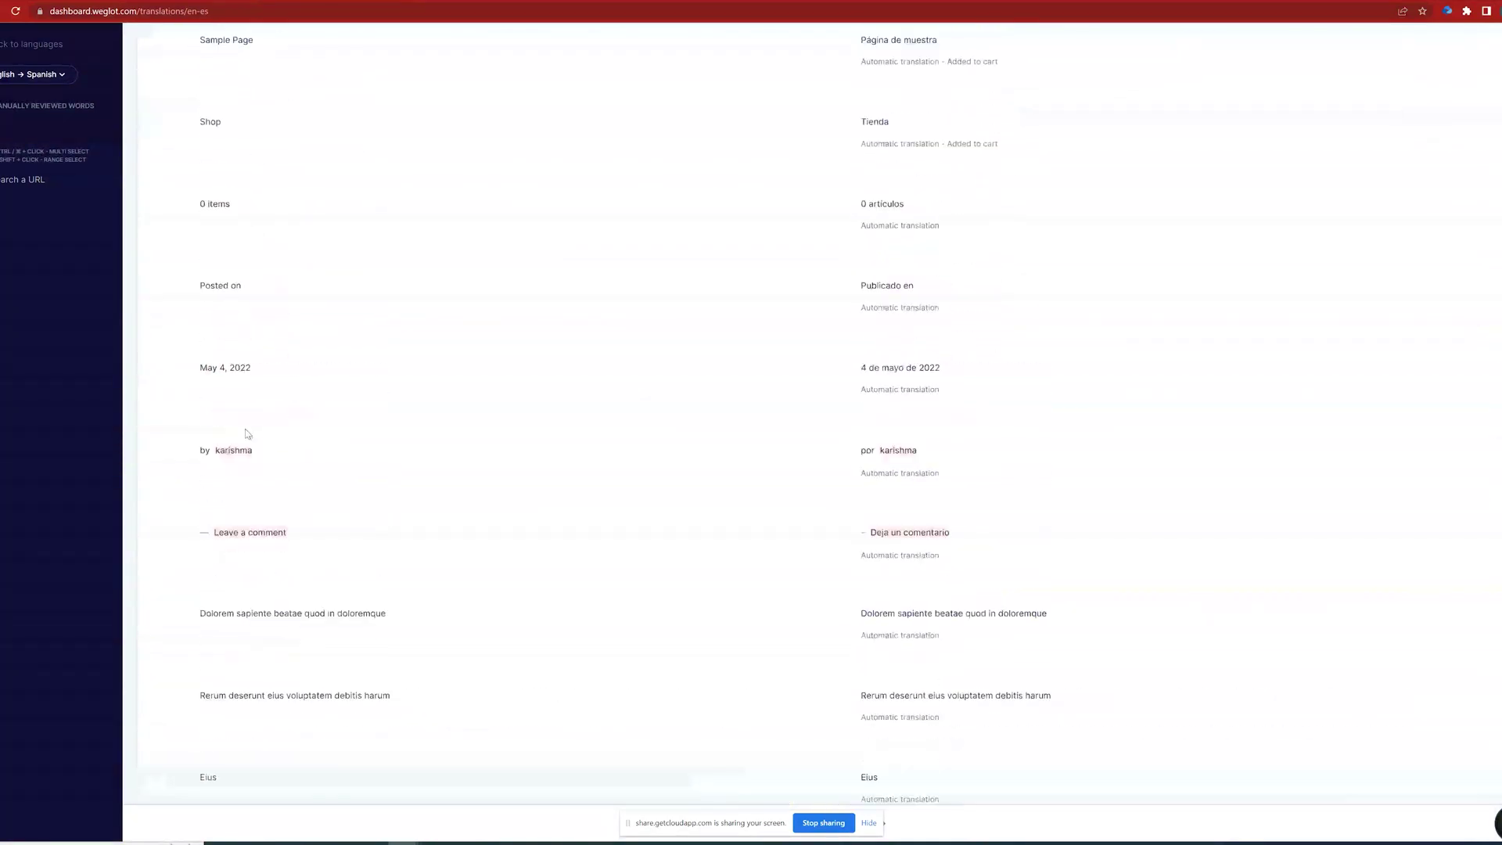
Select the '0 items', 'Posted on' and 'May 4, 2022' strings.
left_click(158, 203)
left_click(158, 286)
left_click(158, 367)
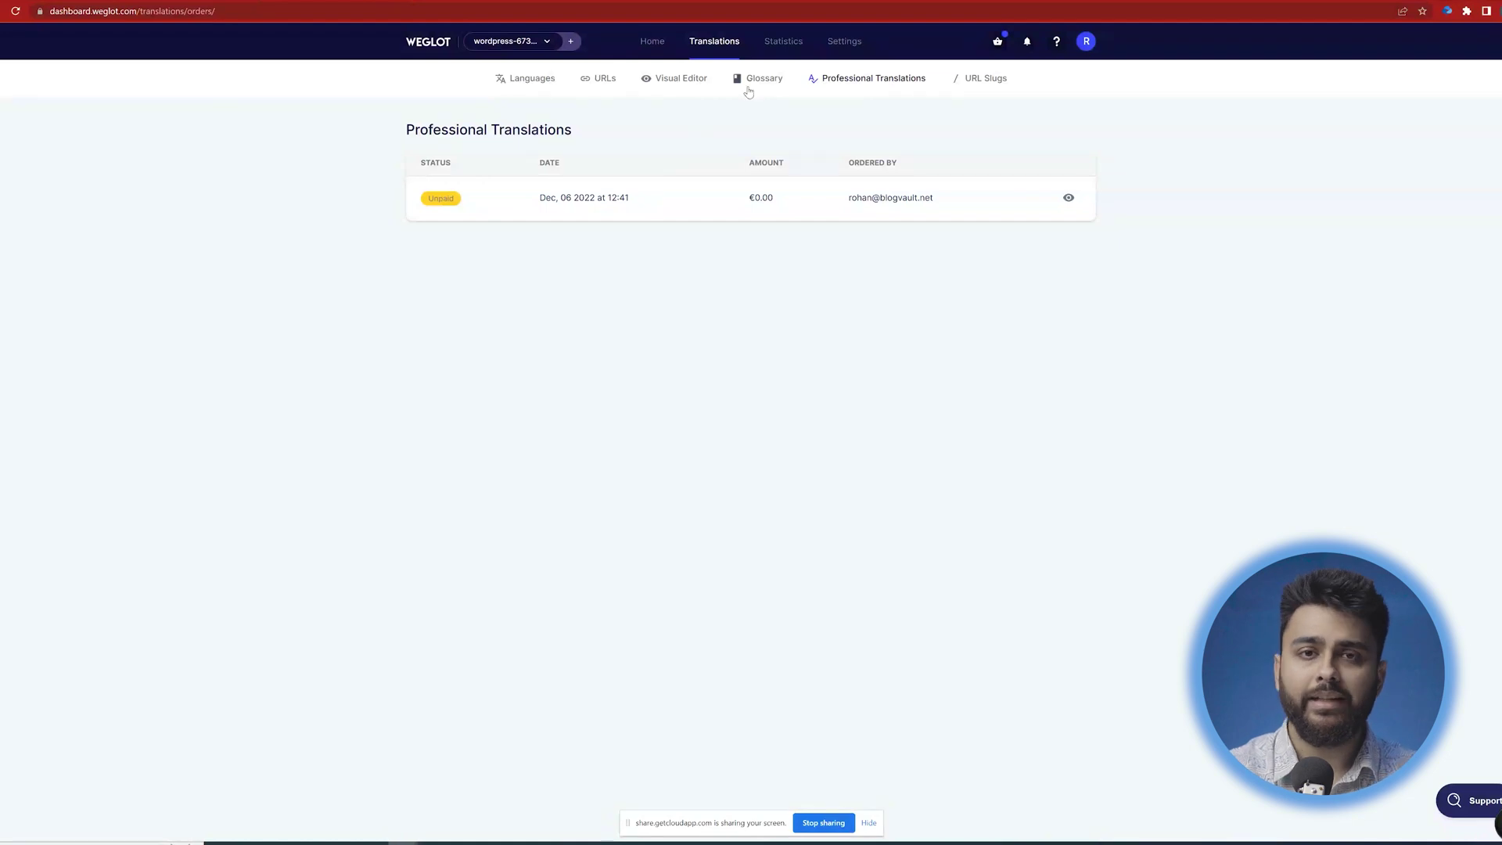
Draft a never-translate glossary rule for 'Hello', then close it without saving.
left_click(748, 91)
left_click(748, 377)
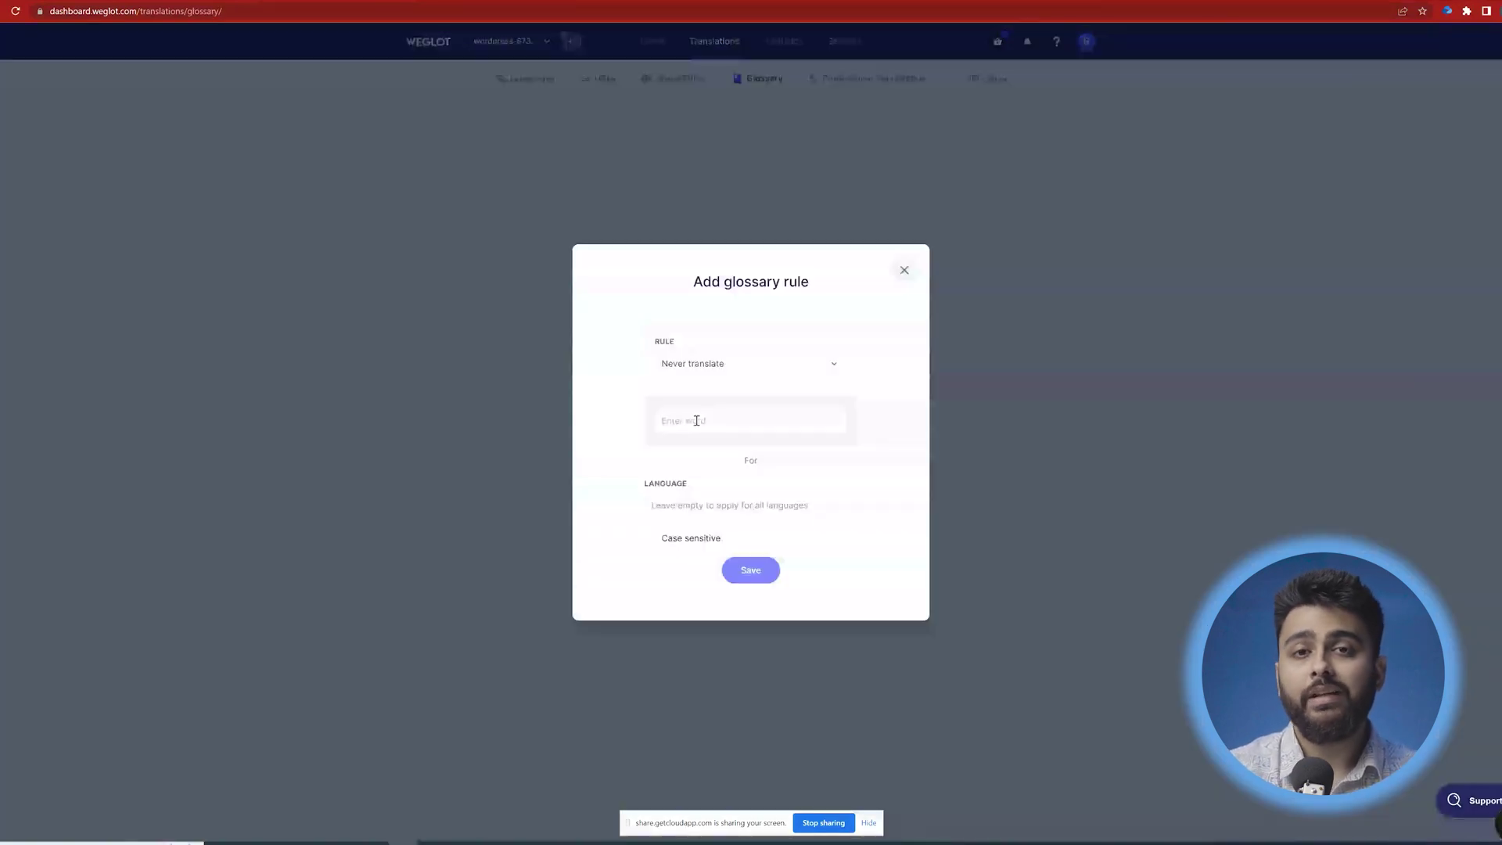
left_click(696, 420)
left_click(738, 460)
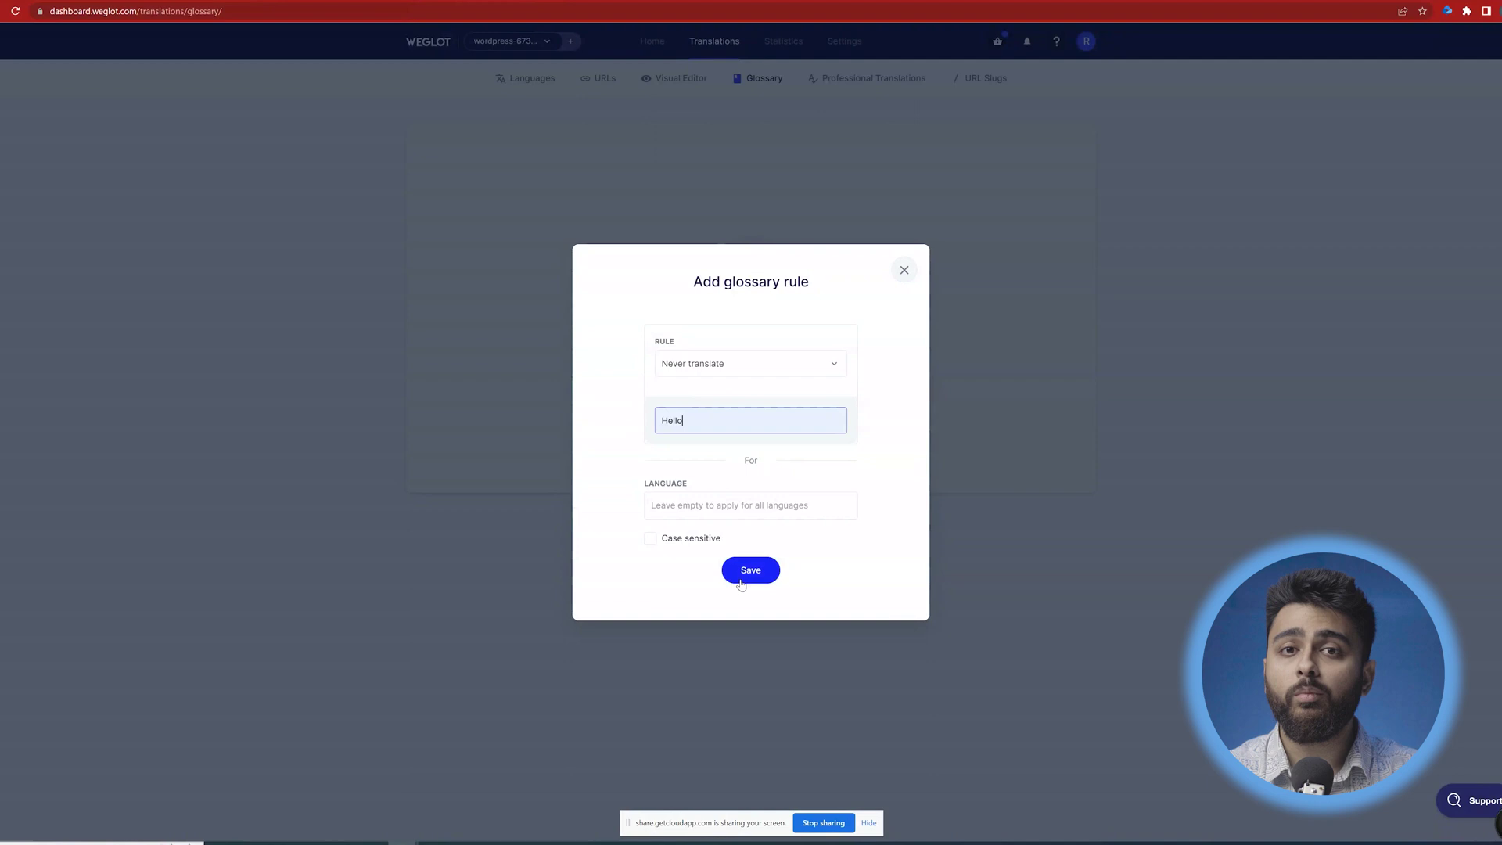
left_click(904, 270)
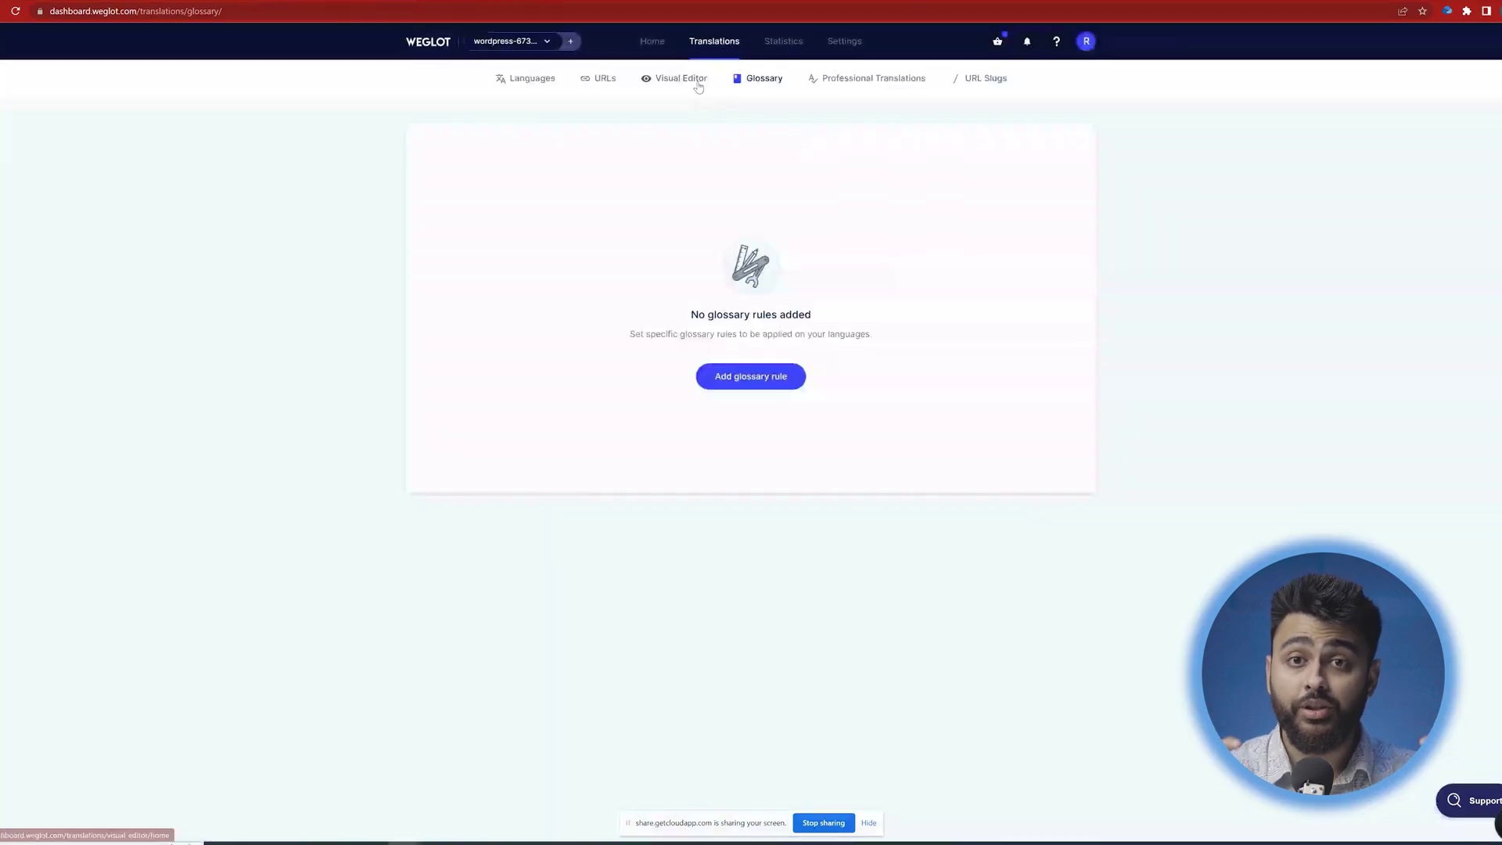
Open the Visual Editor and start editing the post title's Spanish translation.
left_click(692, 80)
left_click(732, 403)
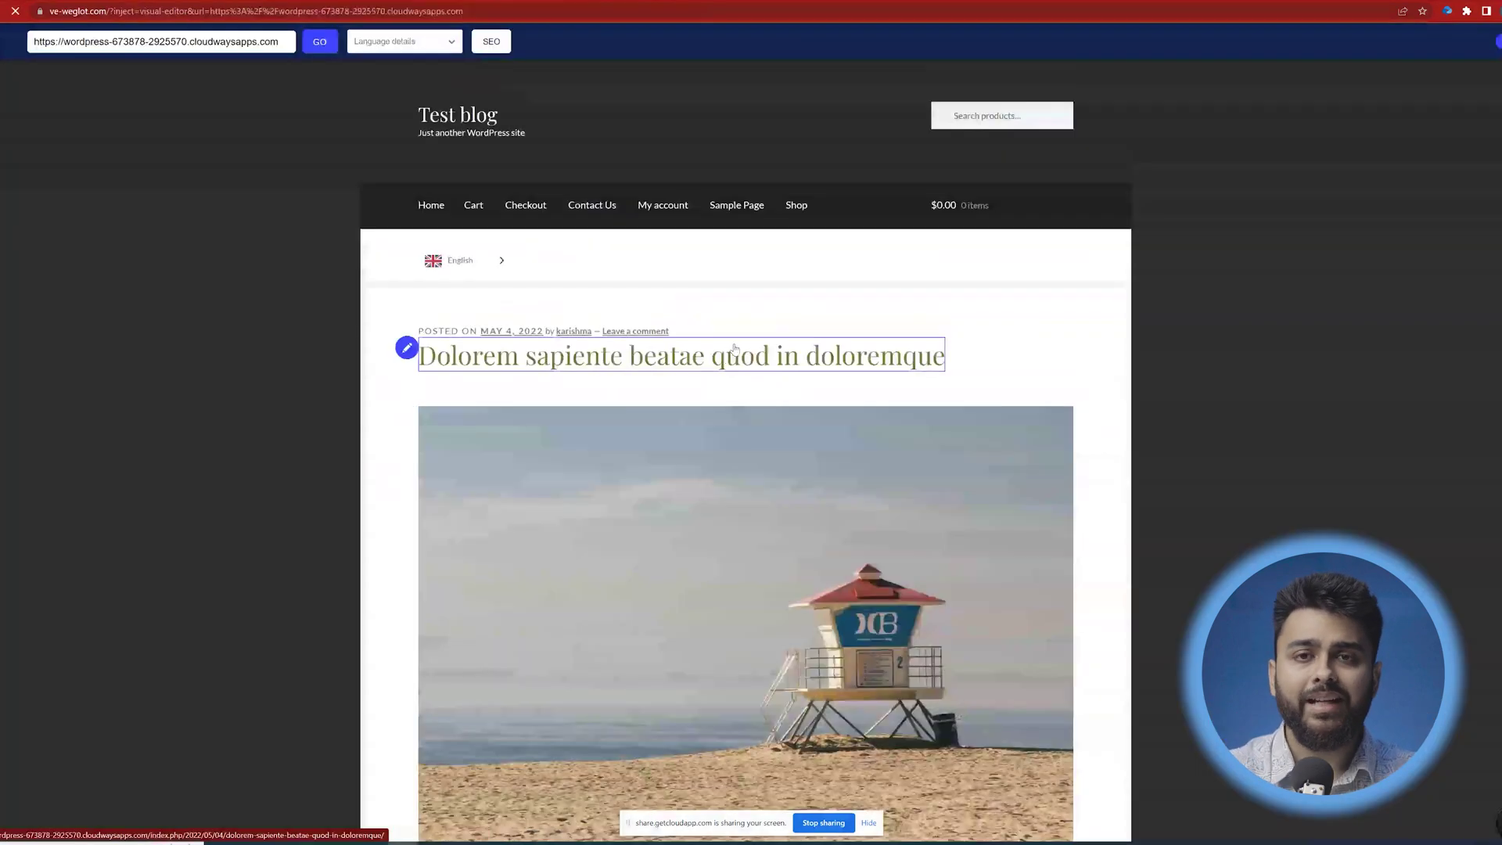
left_click(415, 348)
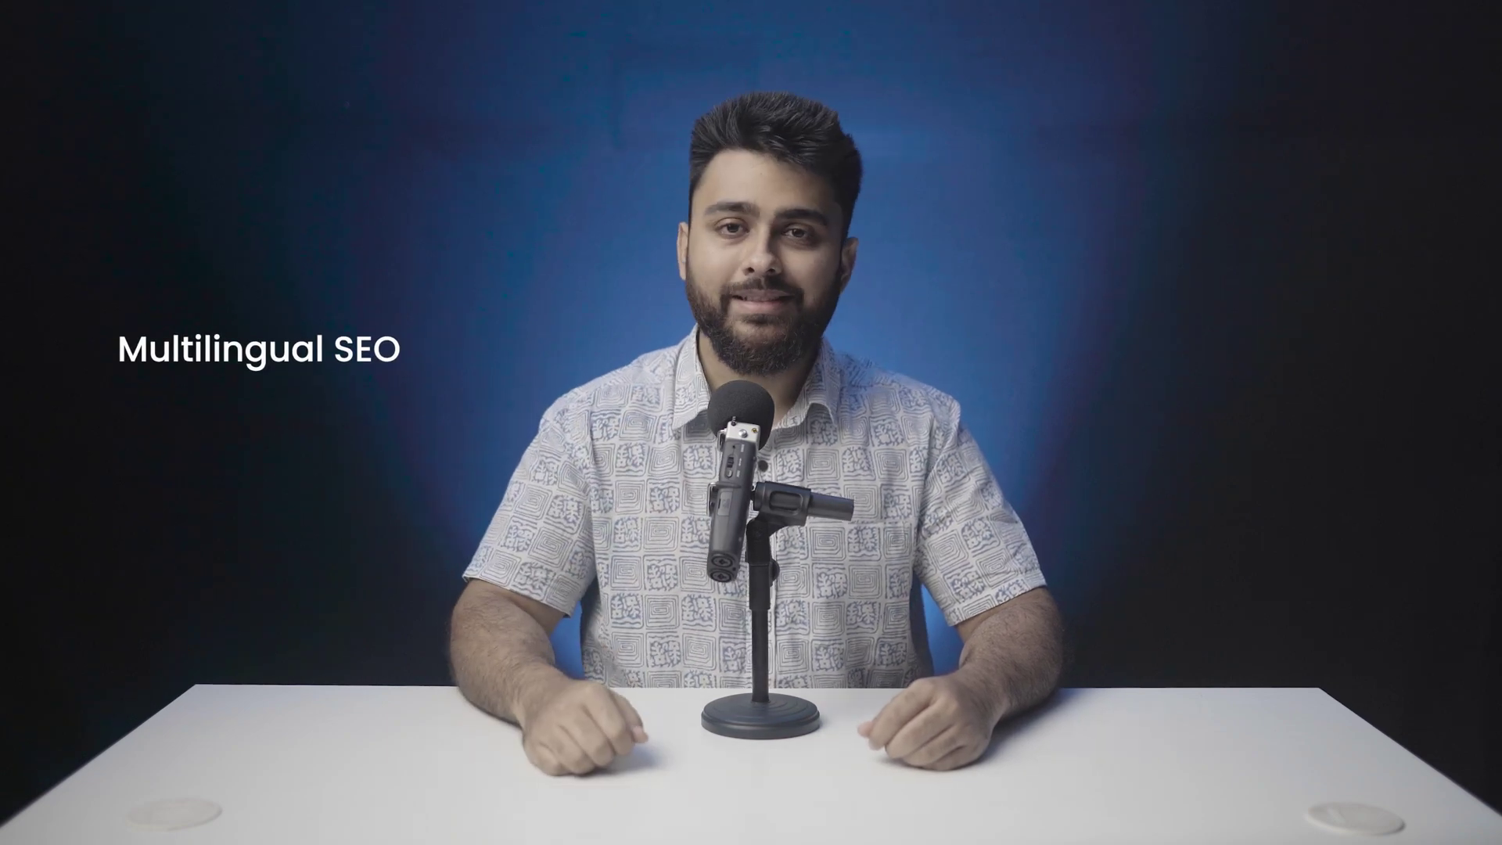
Select the property slug and auto-translate its Spanish slug to 'propiedad'.
left_click(305, 352)
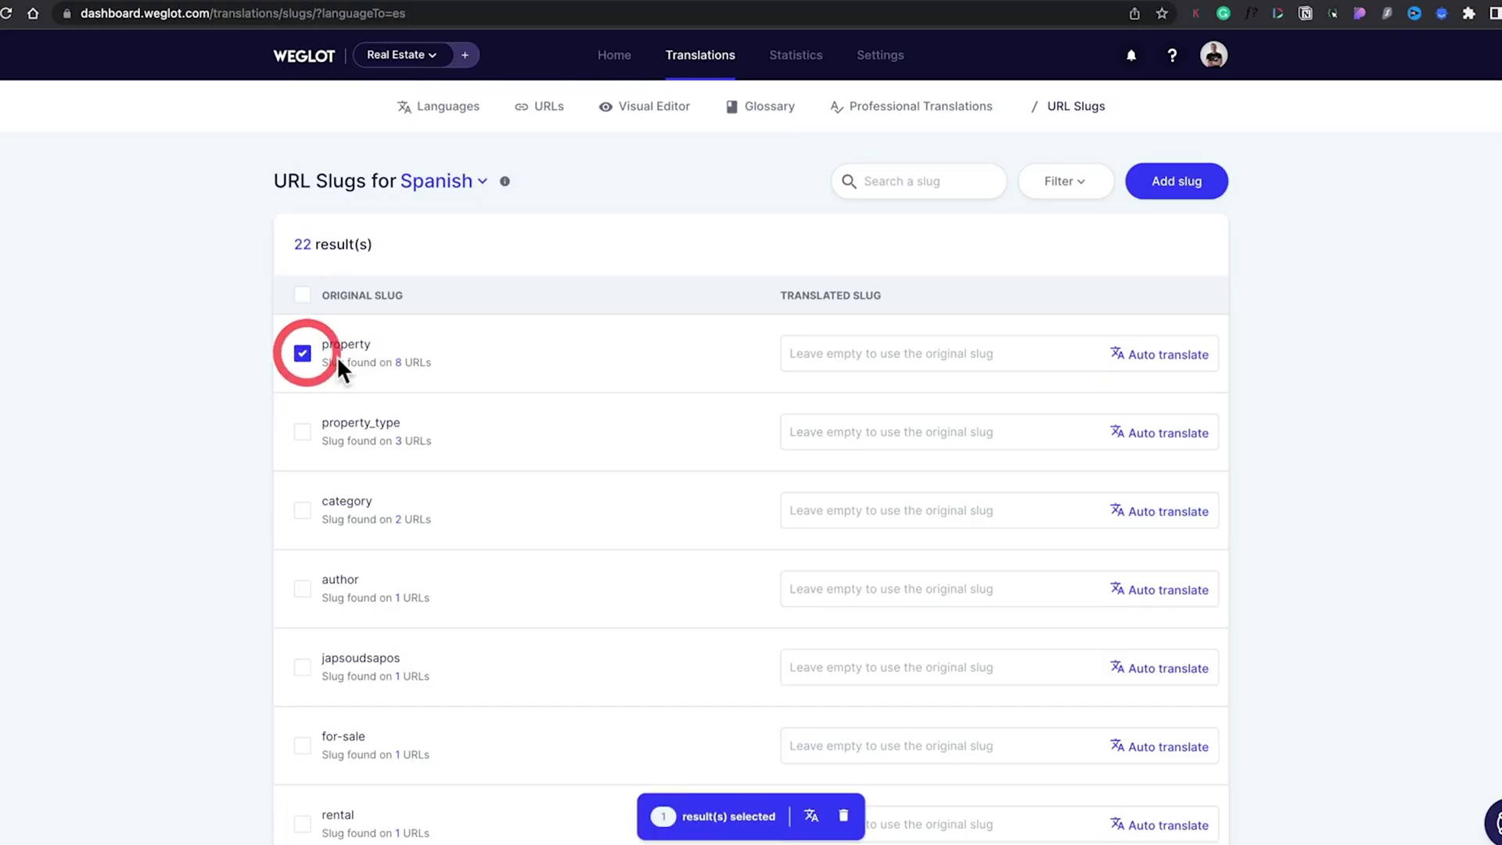
left_click(824, 360)
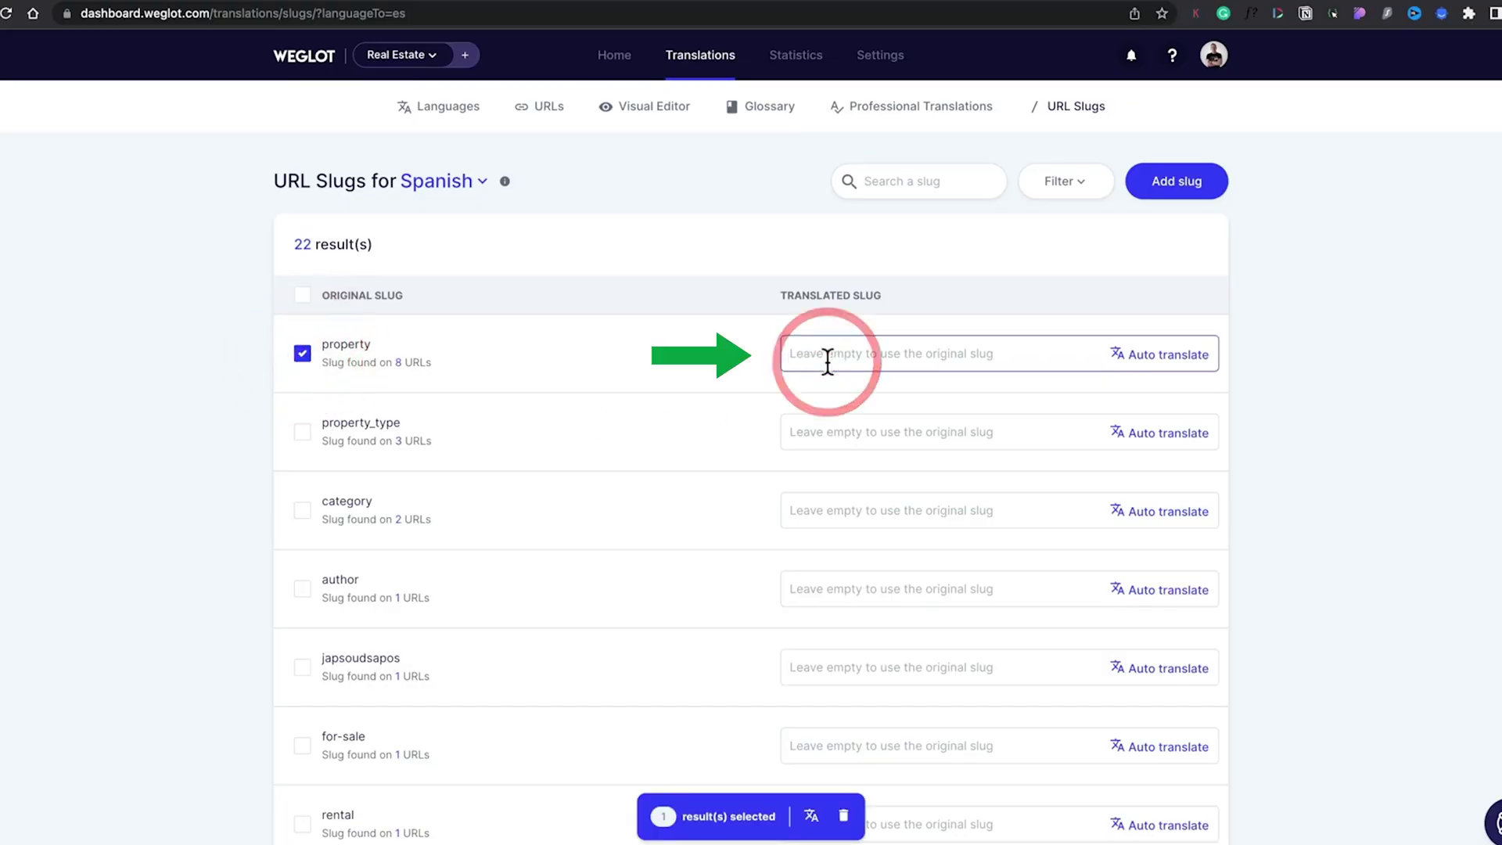
left_click(1173, 355)
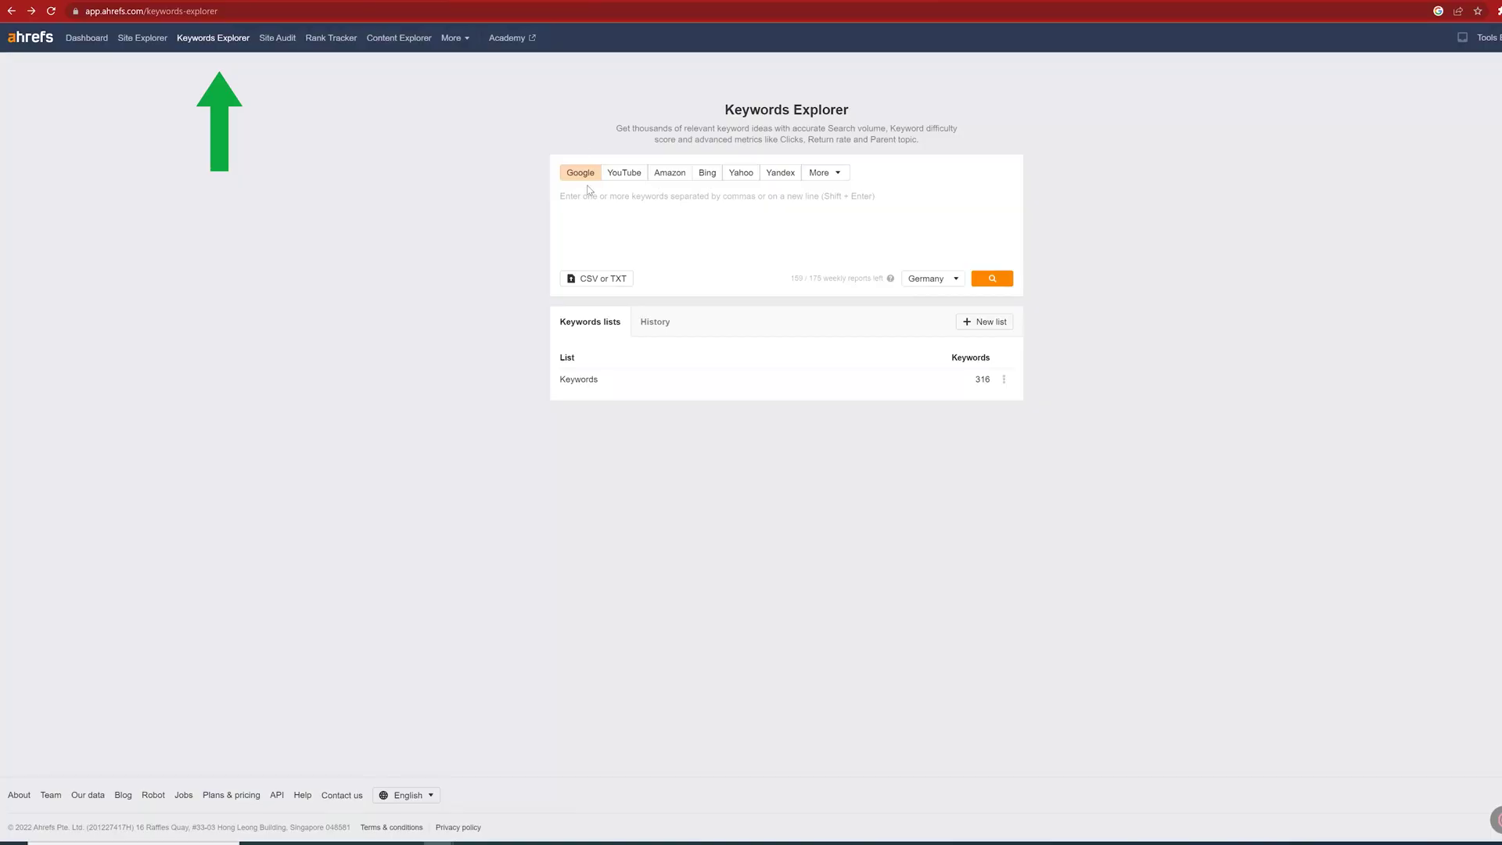
Search Keywords Explorer for 'Gebäck' with Germany as the target country.
type("Gebäck")
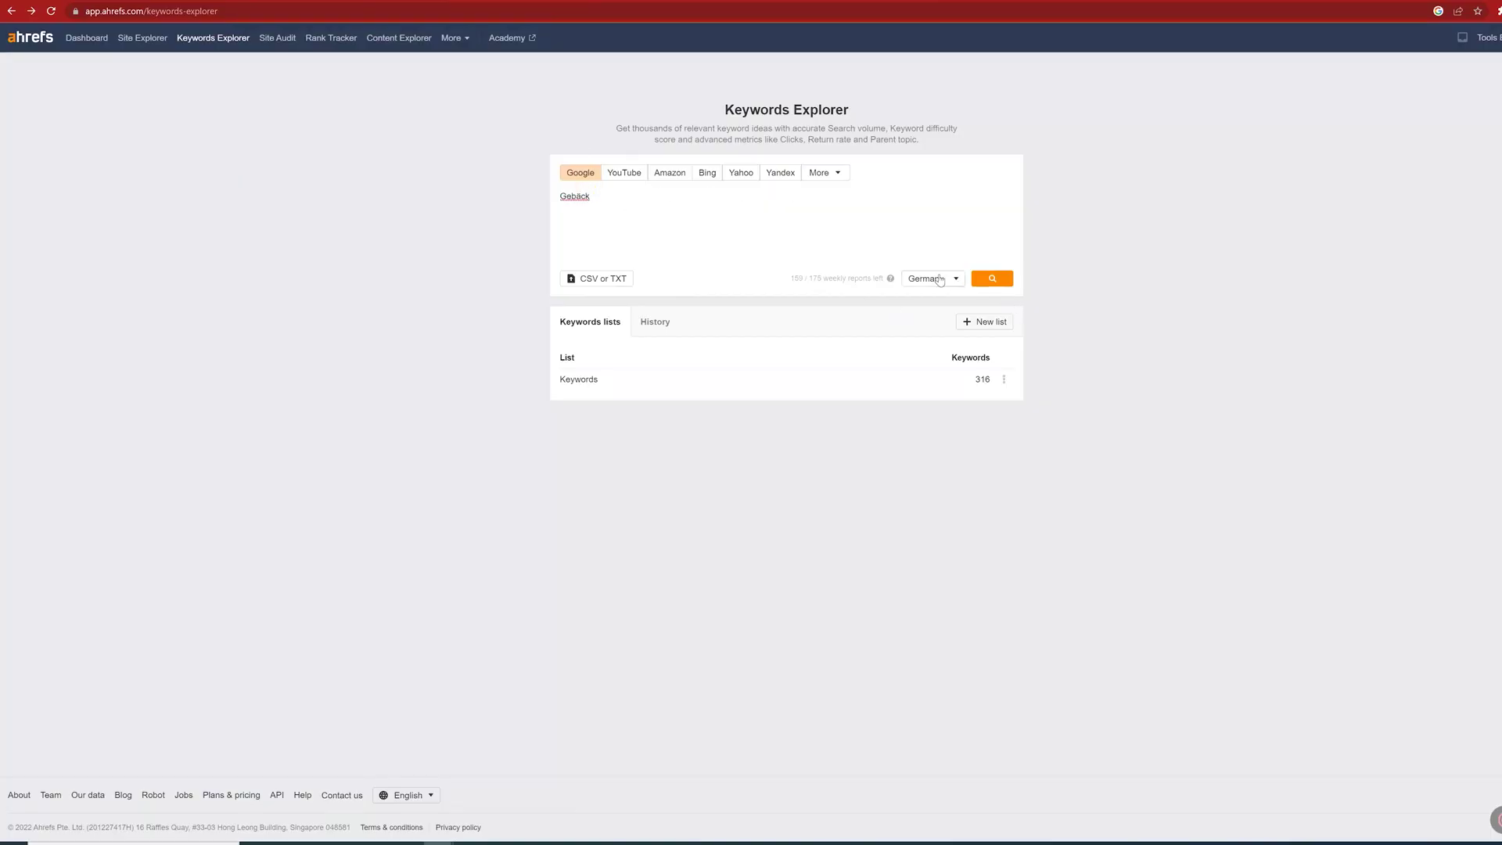
left_click(940, 280)
left_click(953, 529)
left_click(995, 285)
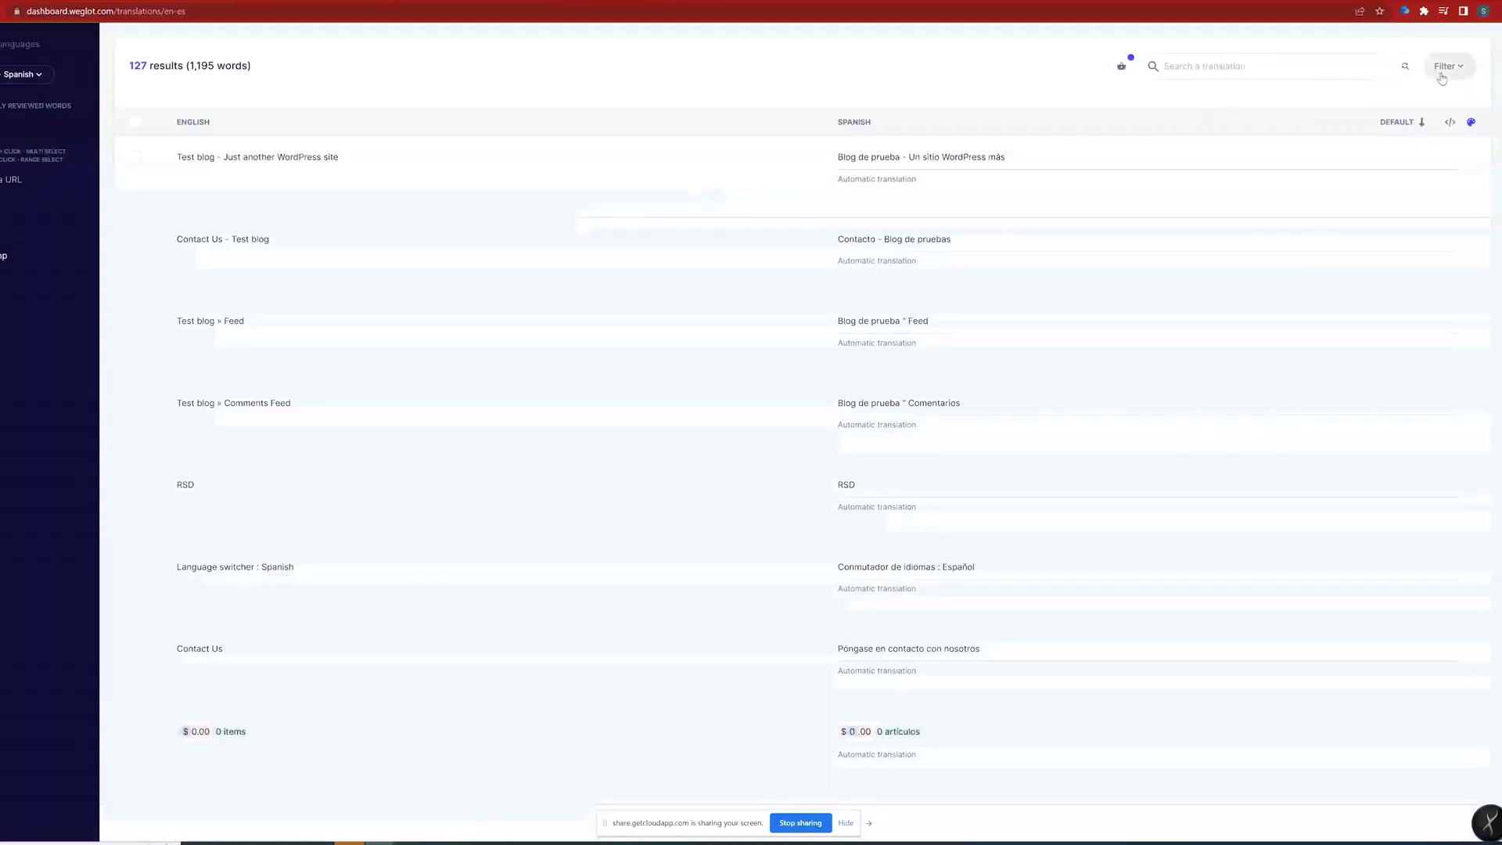
Filter translations to Meta (SEO) entries, then activate Page Views tracking in Statistics.
left_click(1447, 67)
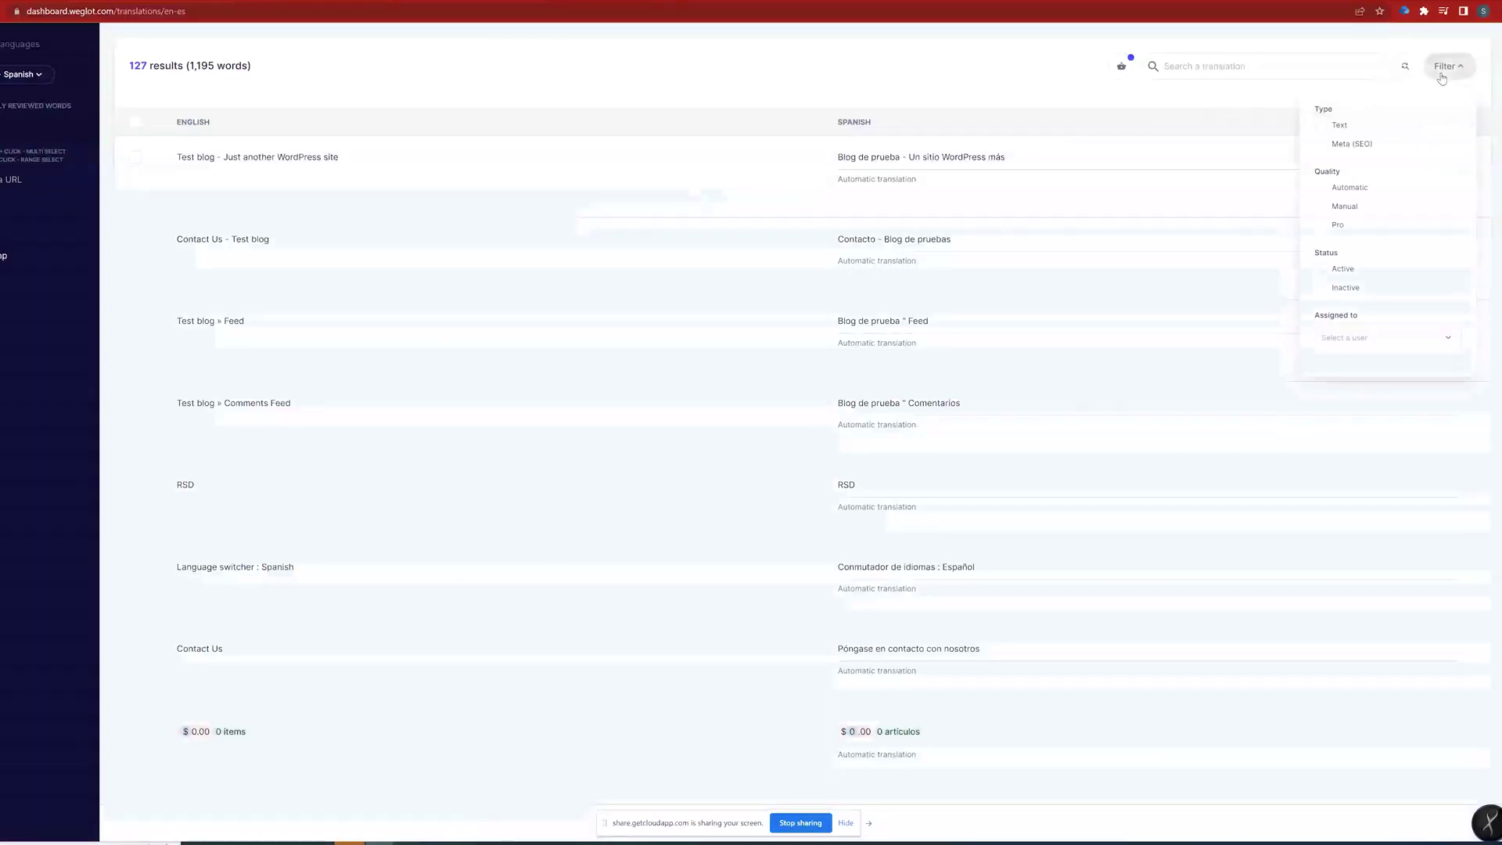
left_click(1339, 149)
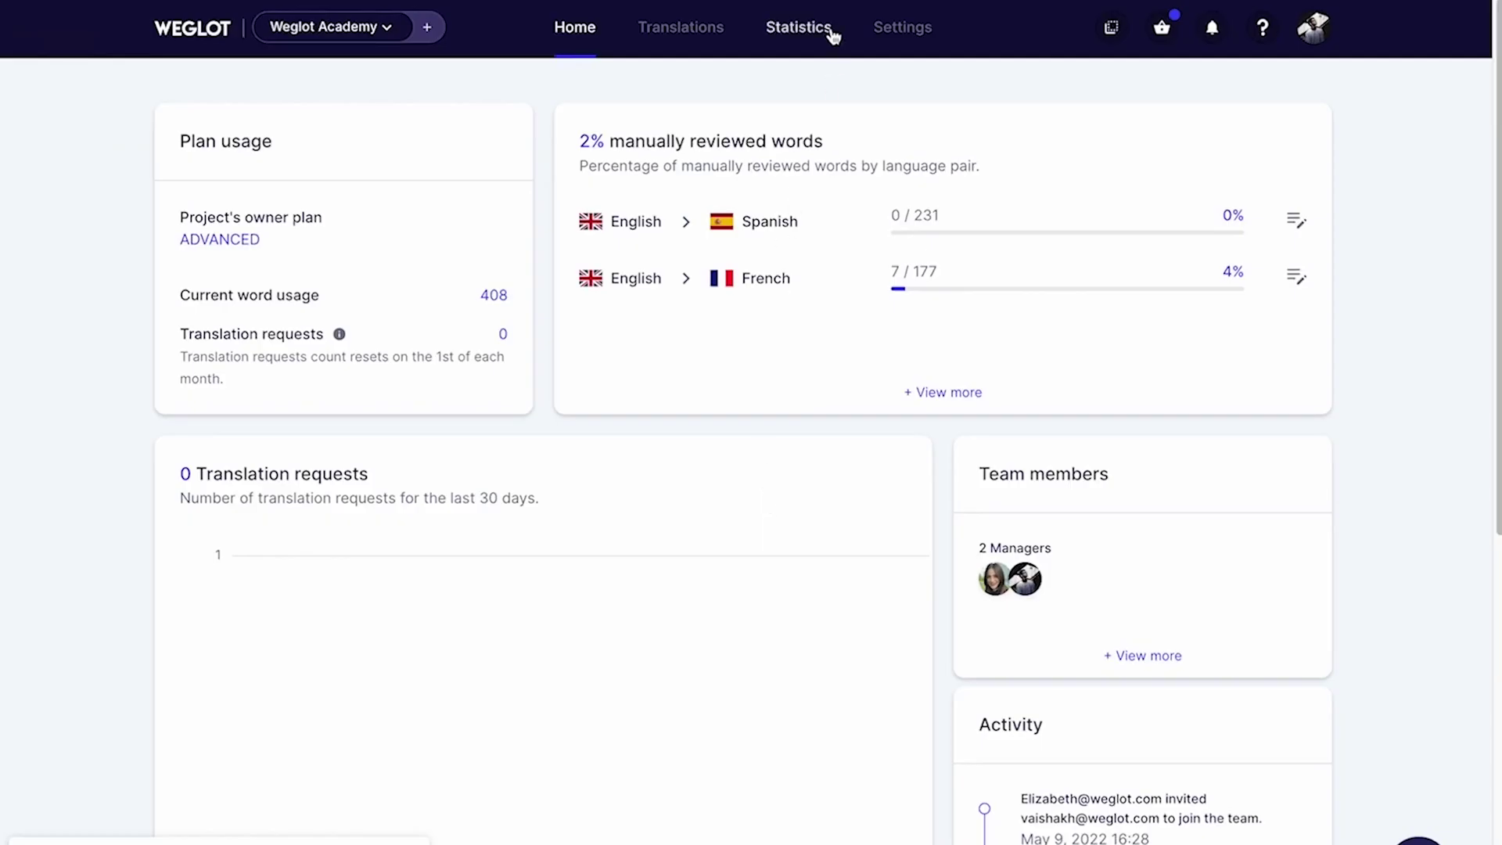
left_click(823, 30)
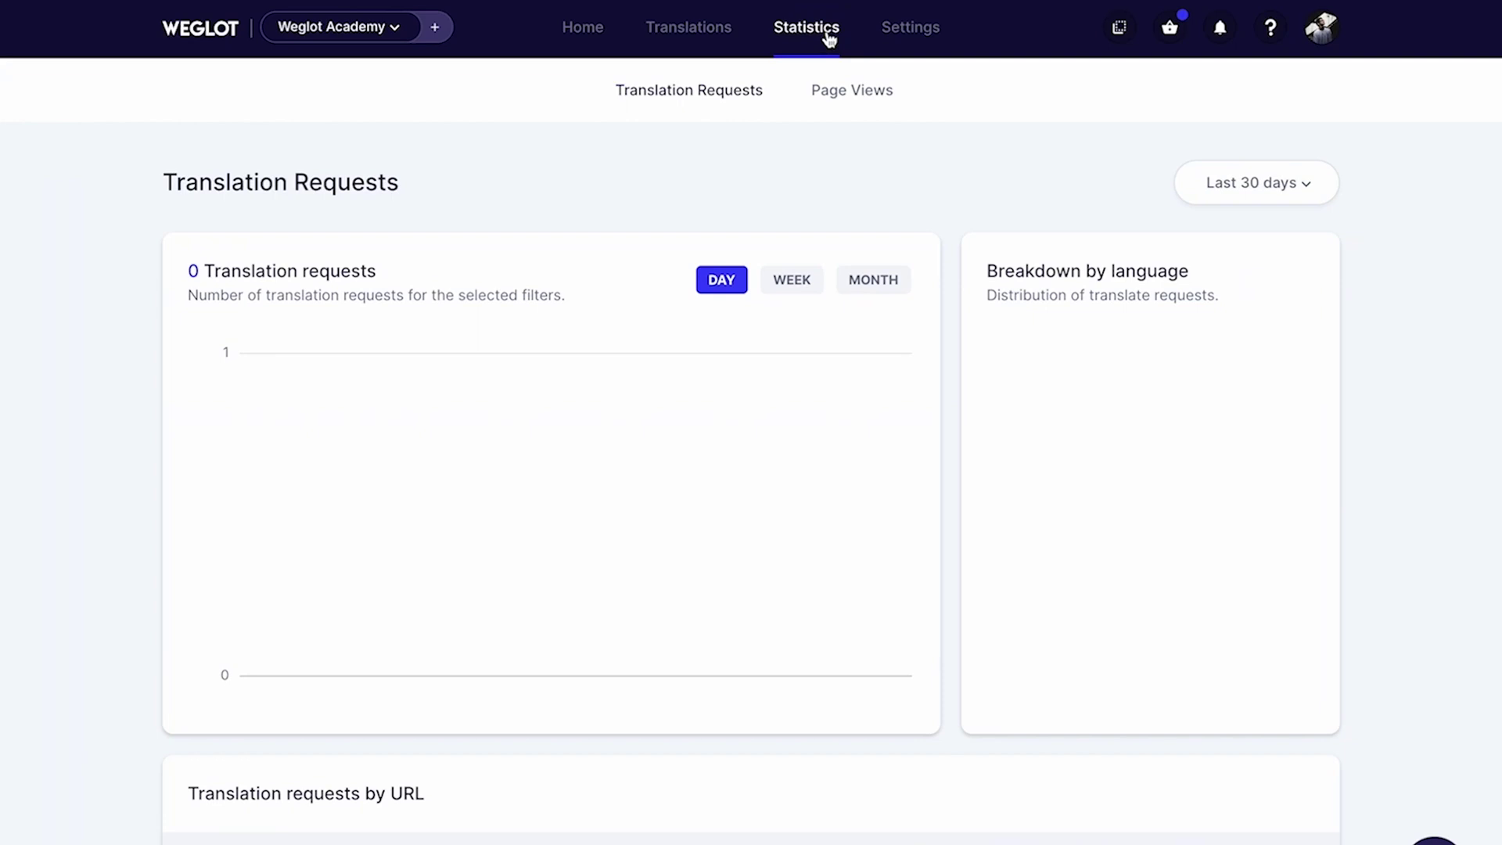
left_click(882, 96)
left_click(742, 604)
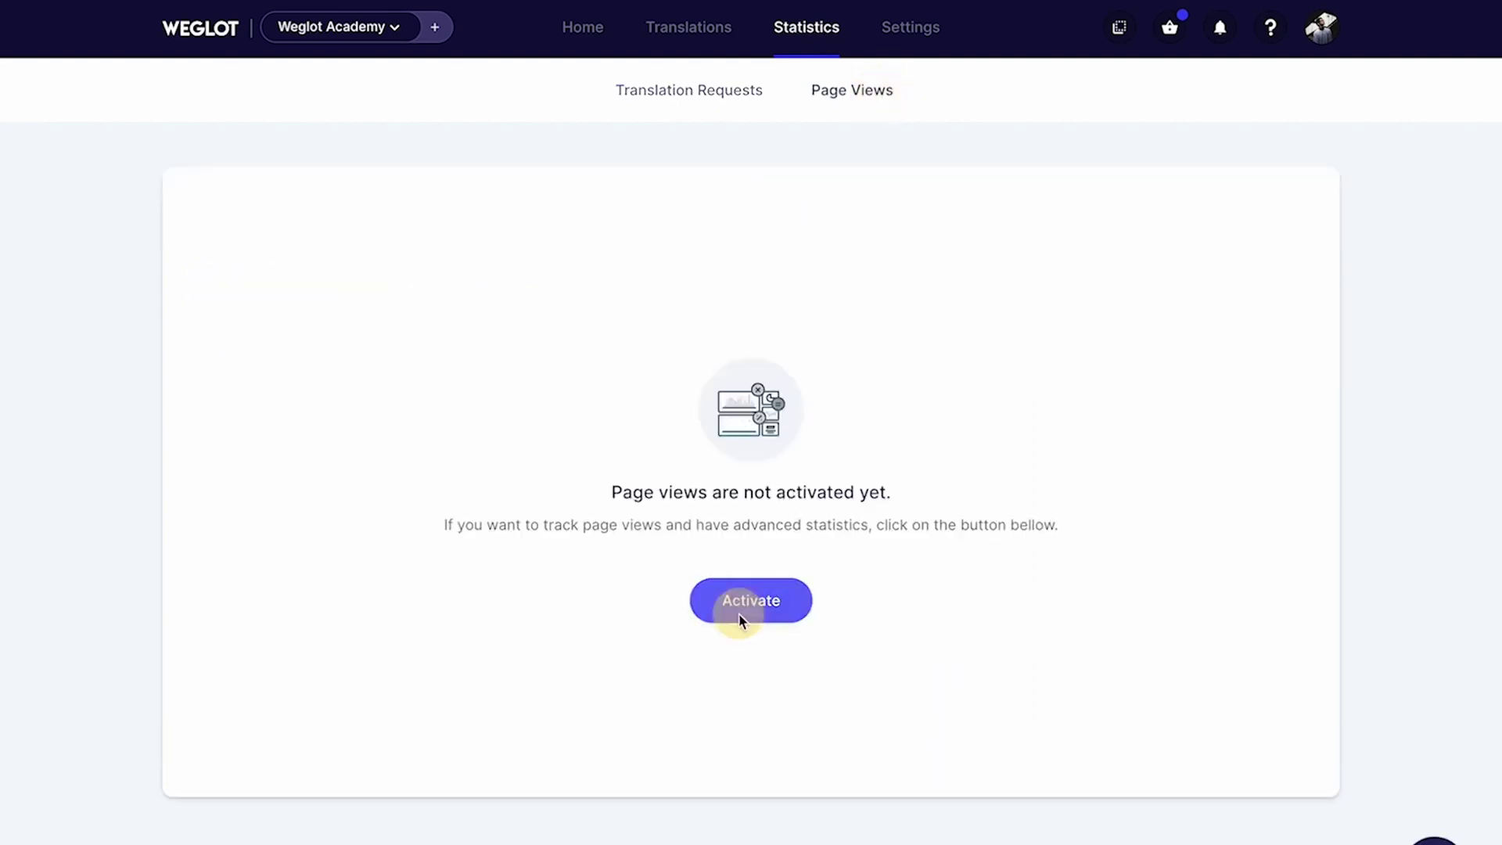